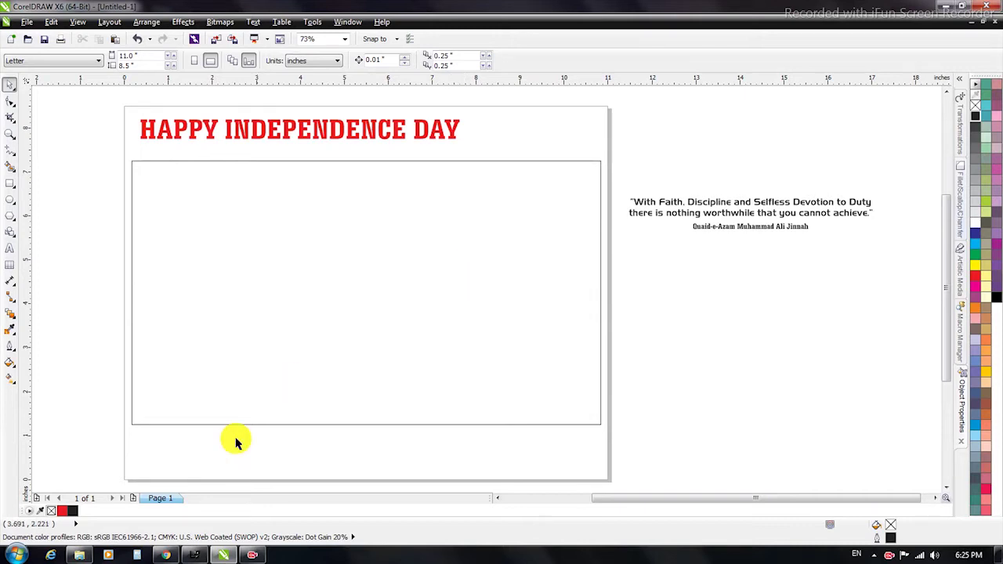
Switch to the 14 august folder and look through the artwork, flag, bunting, skyline, historical photo and portrait files.
left_click(81, 555)
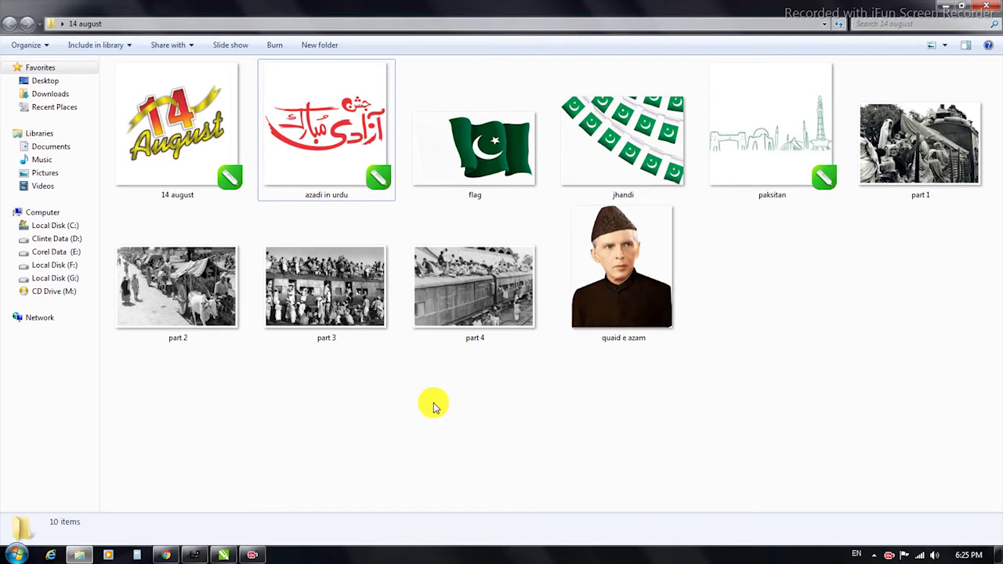
left_click(192, 153)
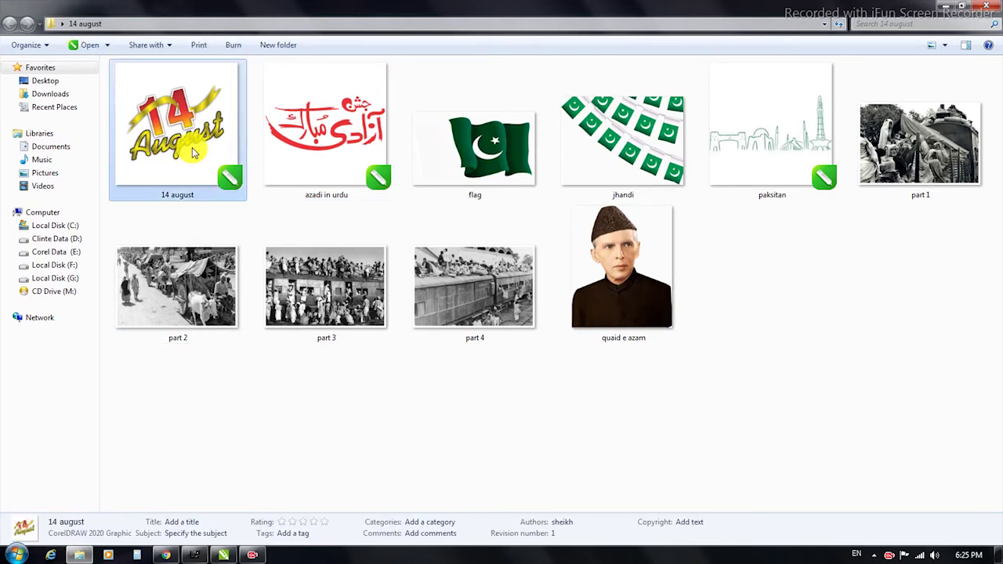
left_click(339, 156)
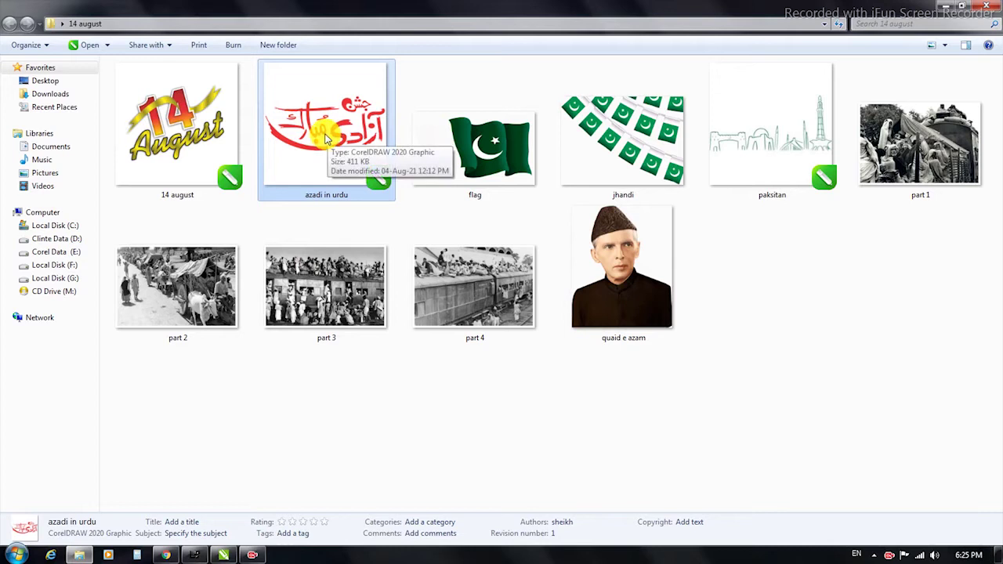
left_click_drag(326, 139, 482, 164)
left_click(482, 165)
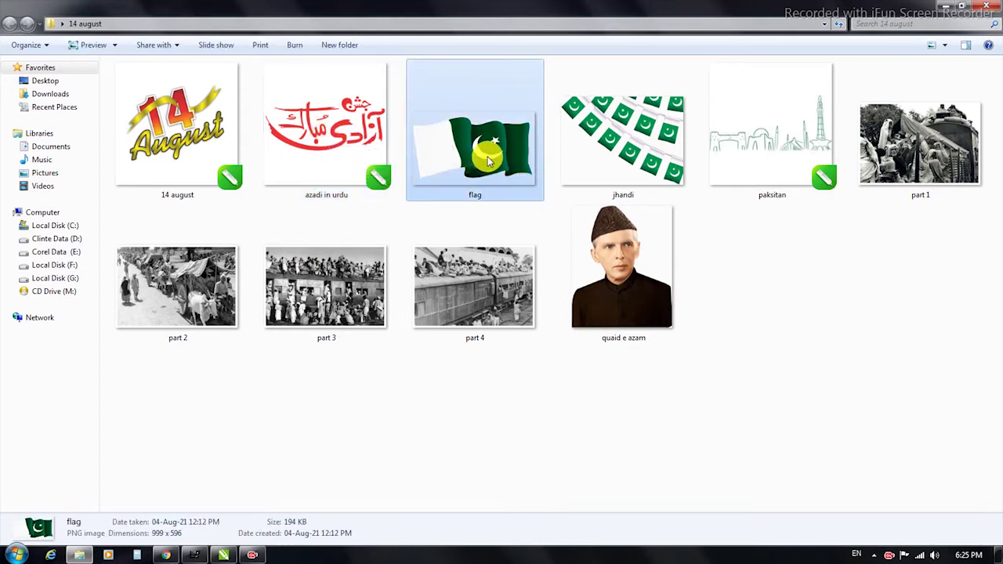
left_click(641, 161)
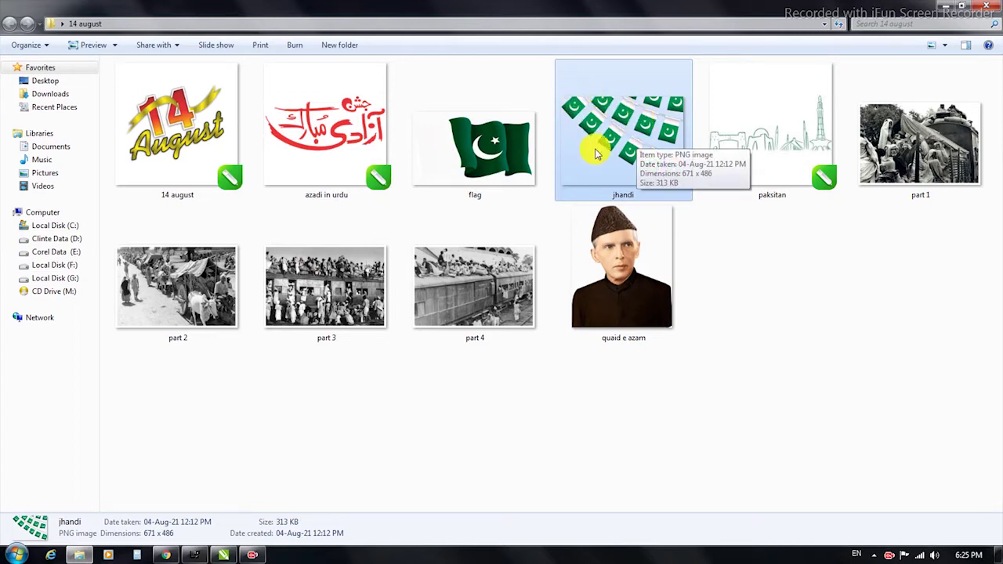
left_click(777, 219)
left_click(764, 146)
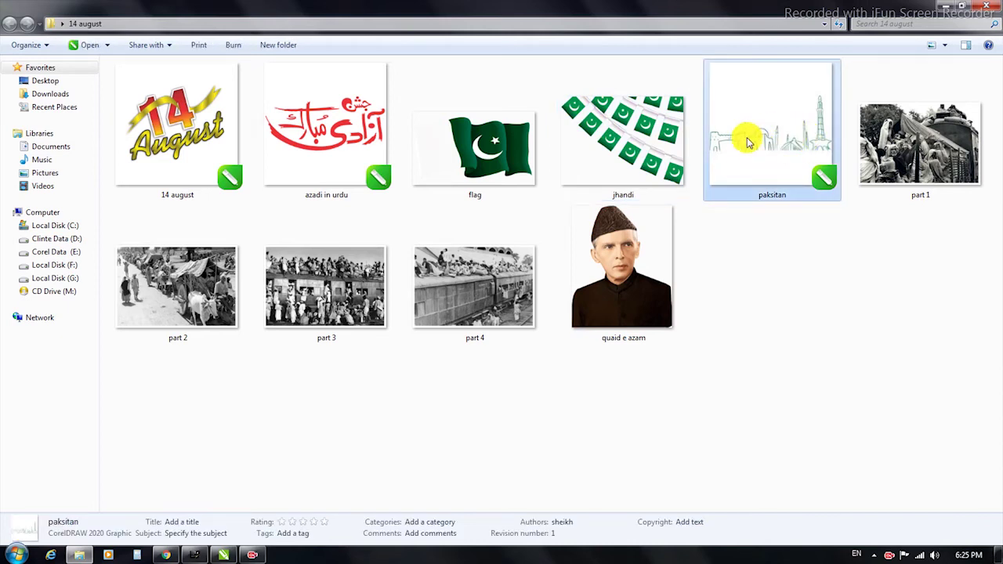
left_click(943, 146)
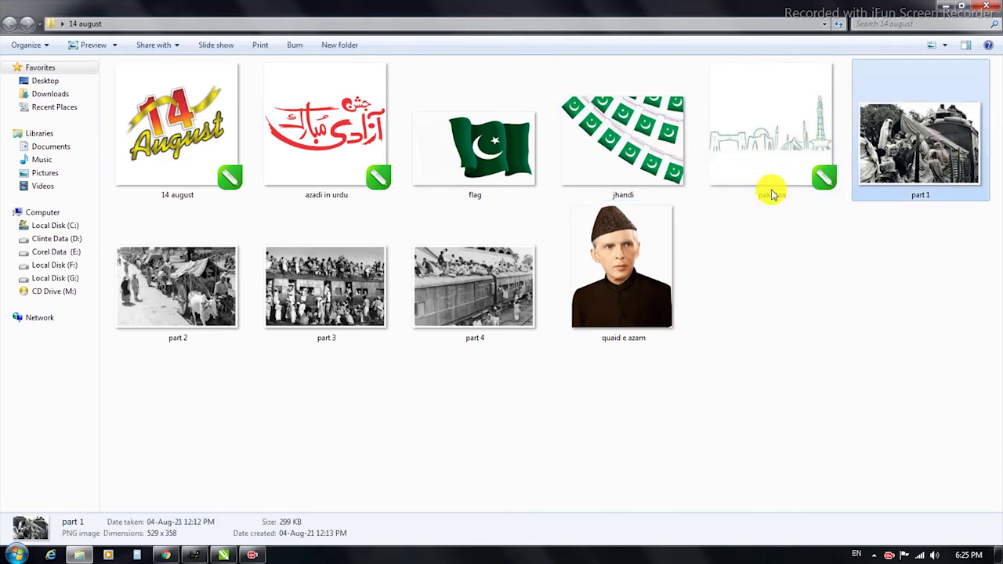
left_click(222, 279)
left_click(329, 280)
left_click(472, 272)
left_click(387, 275)
left_click(204, 280)
left_click(329, 284)
left_click(499, 286)
left_click(561, 409)
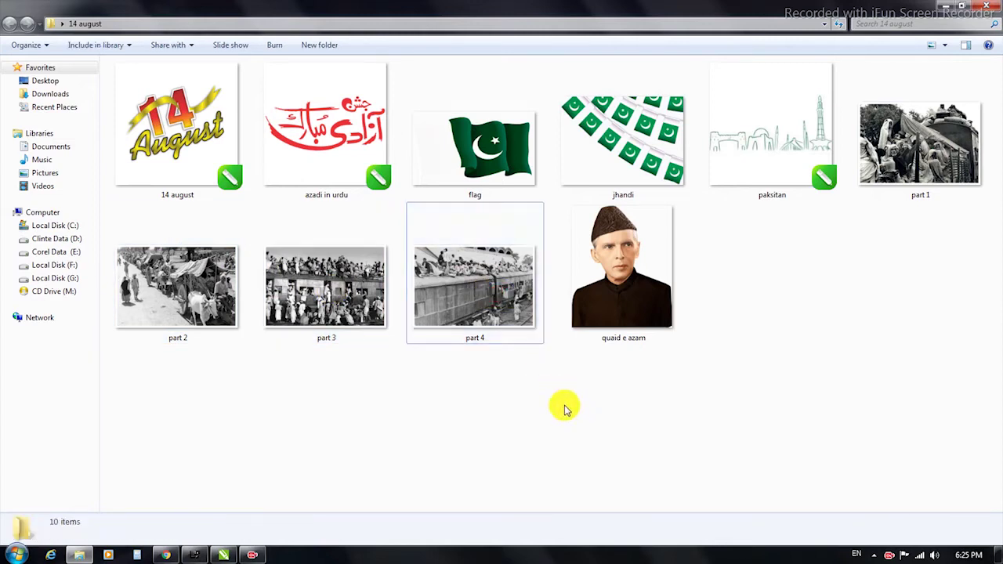
left_click(606, 314)
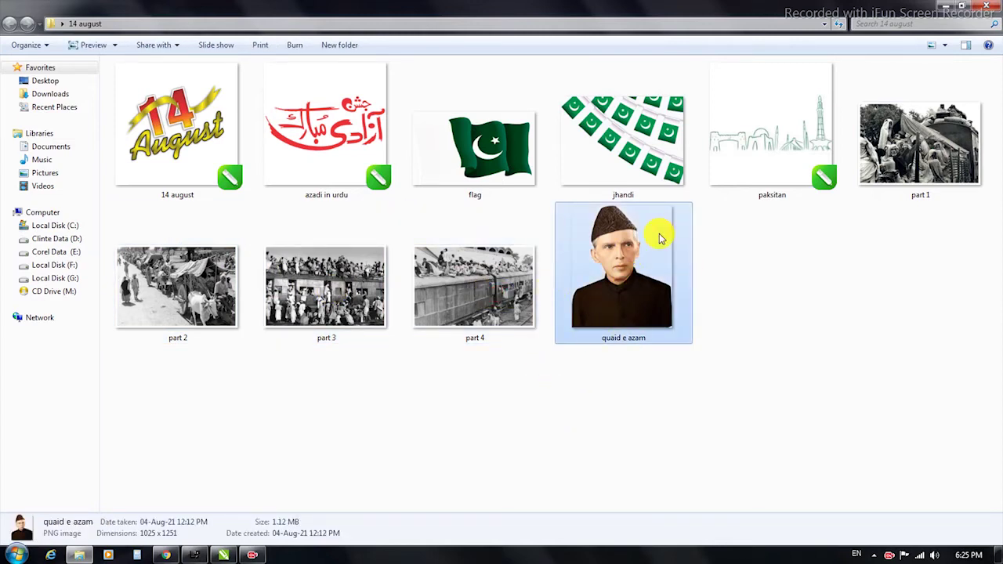
left_click(632, 401)
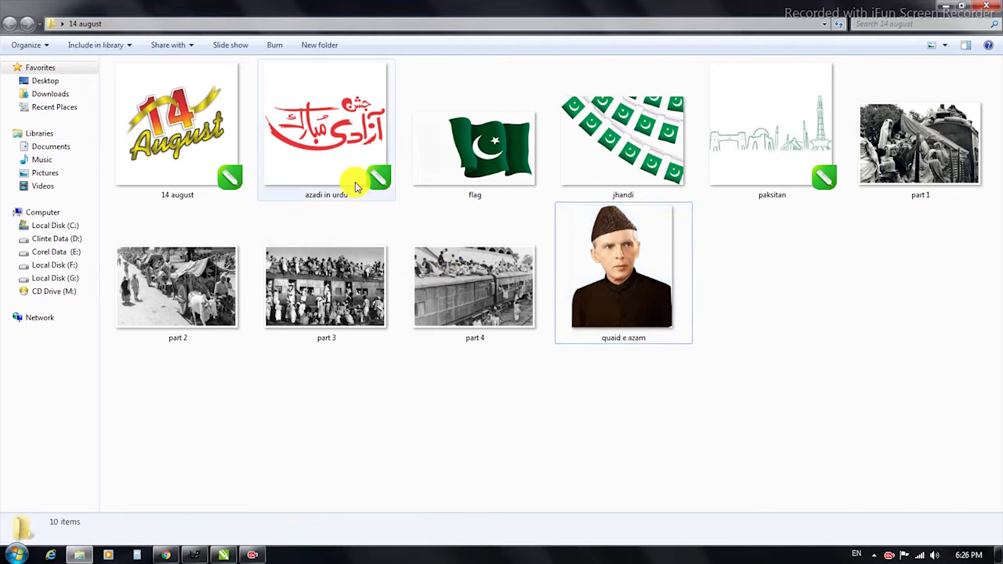
left_click(333, 157)
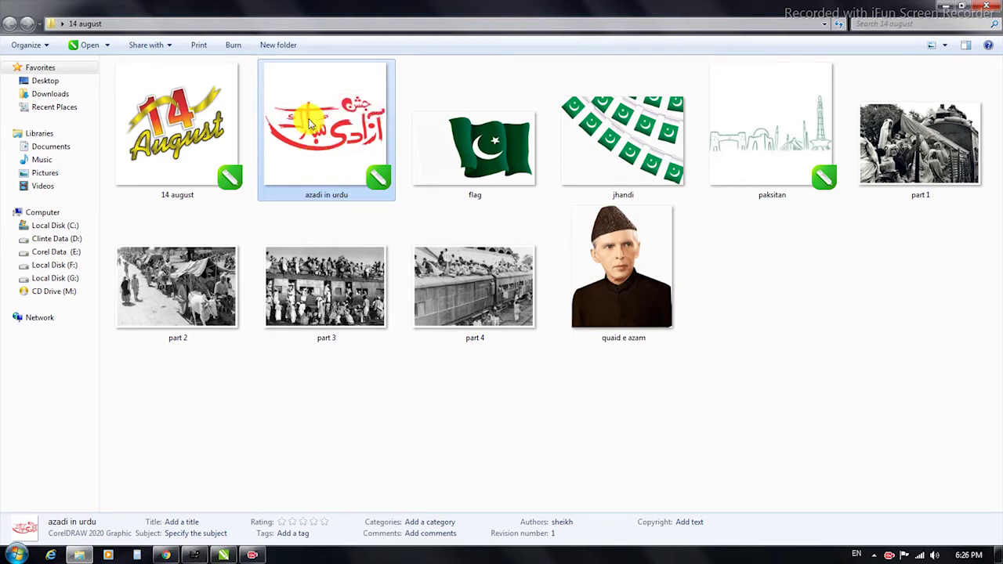
left_click(553, 405)
Copy the quaid e azam image into the CorelDRAW page and place it in the frame's lower-left corner.
left_click(603, 291)
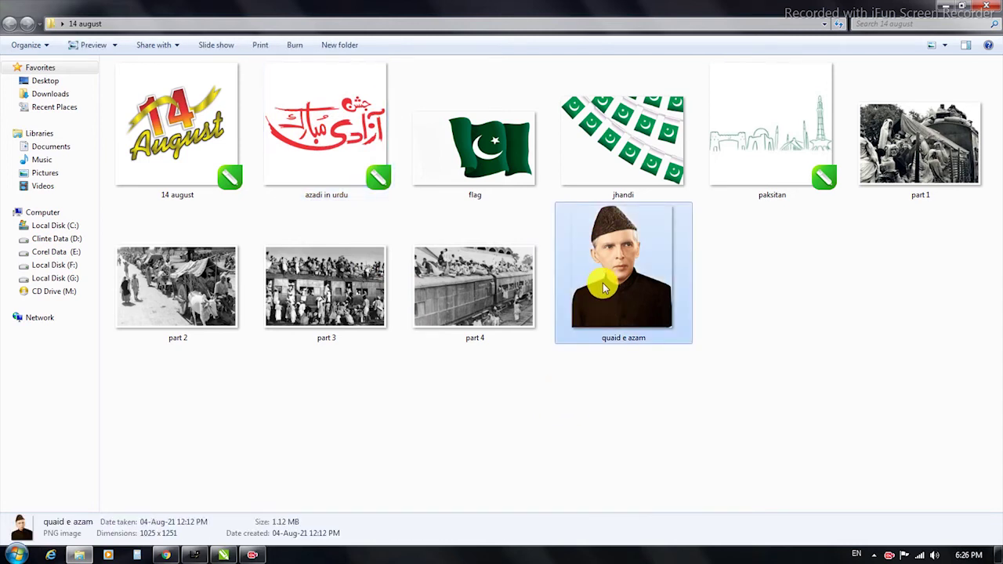
right_click(603, 284)
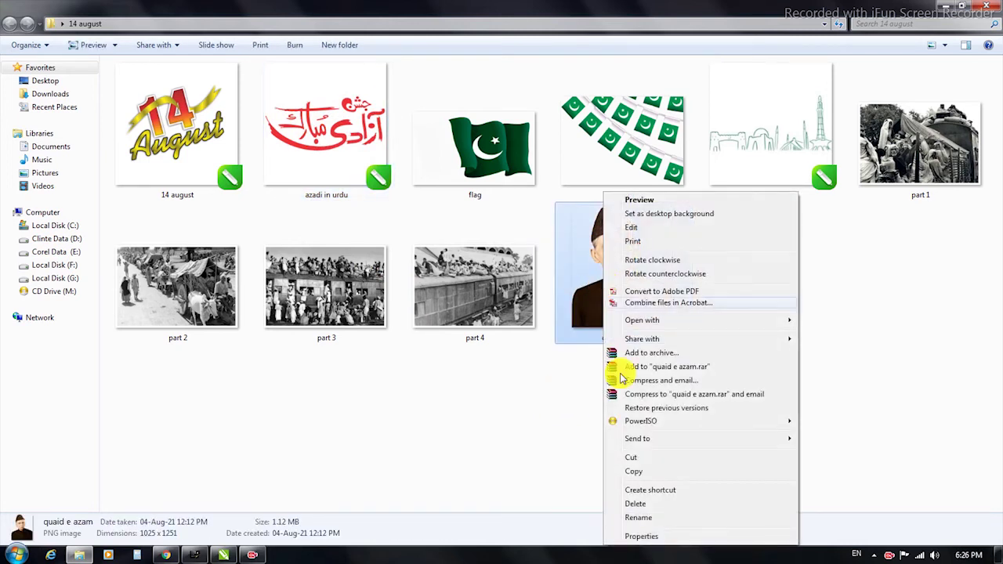
left_click(636, 471)
left_click(225, 555)
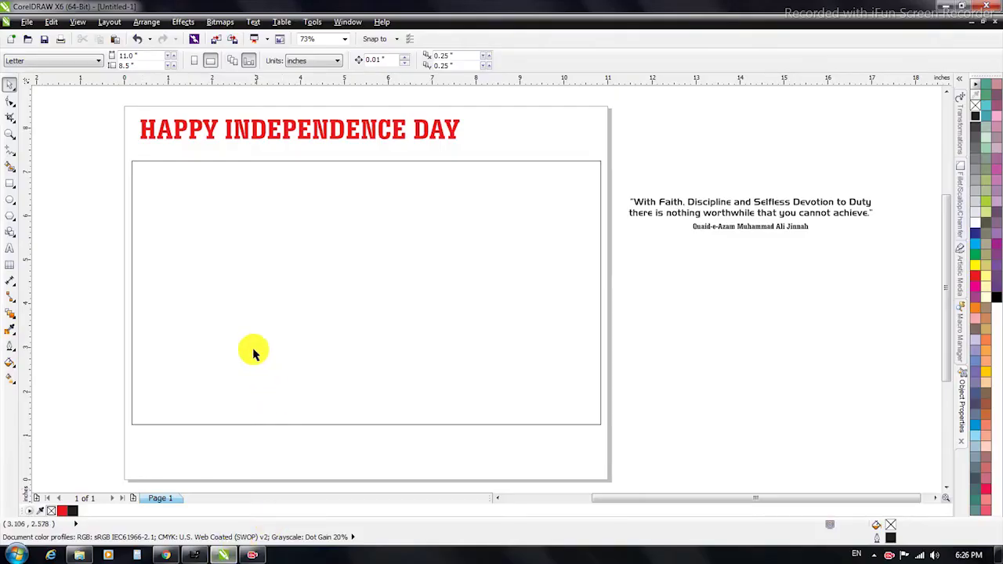
right_click(239, 287)
left_click(274, 373)
left_click_drag(355, 333, 218, 363)
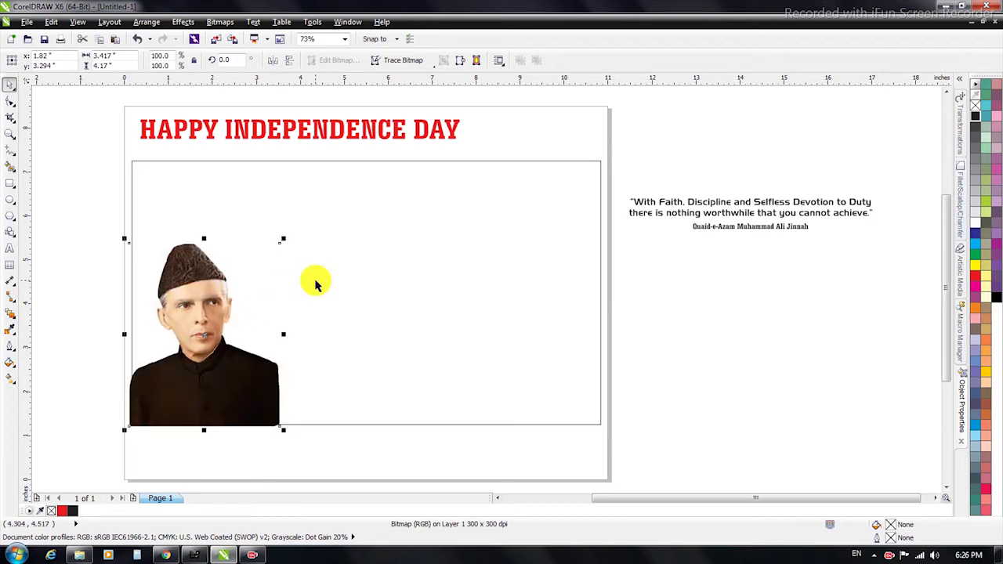
left_click(341, 294)
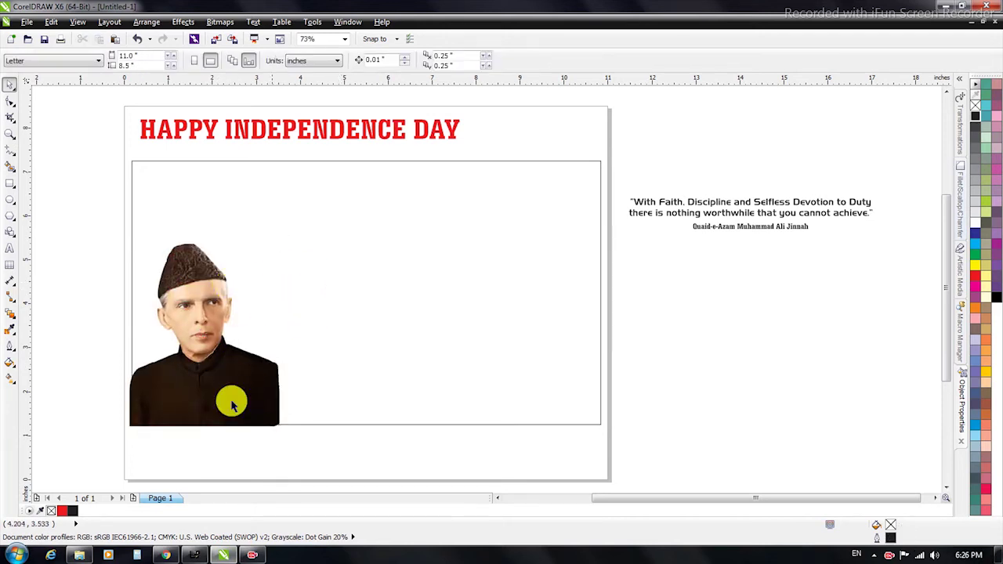
Copy the 14 august artwork from the folder into the drawing and place it in the frame's upper-left corner.
left_click(79, 555)
left_click(200, 149)
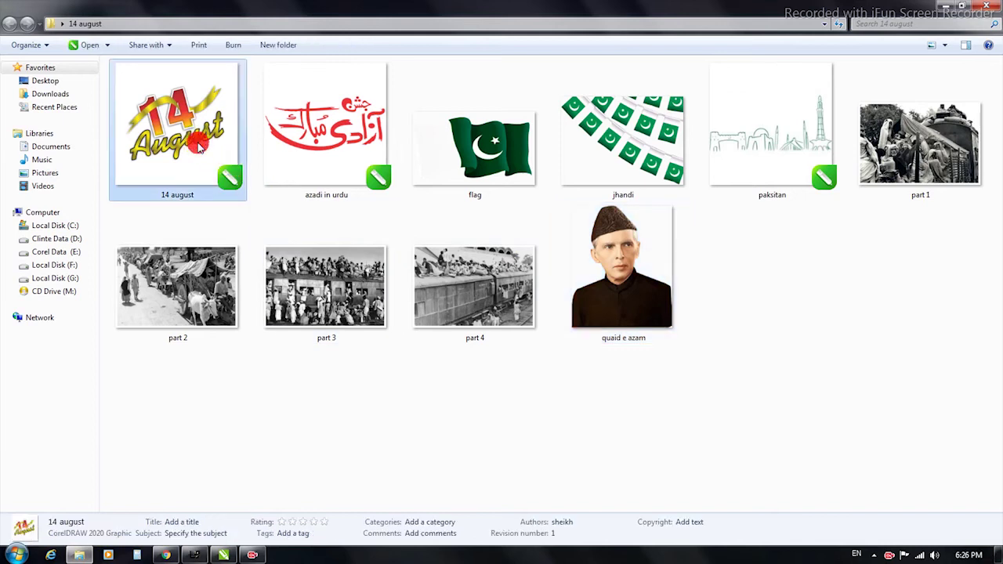
right_click(200, 149)
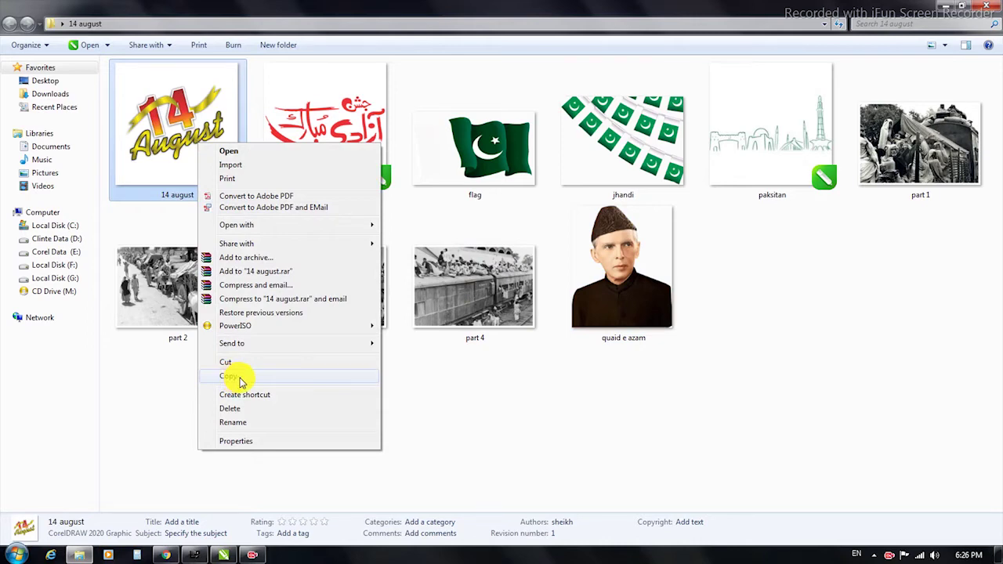
left_click(240, 381)
left_click(224, 555)
right_click(354, 211)
left_click(387, 293)
left_click_drag(365, 271, 182, 180)
left_click(330, 231)
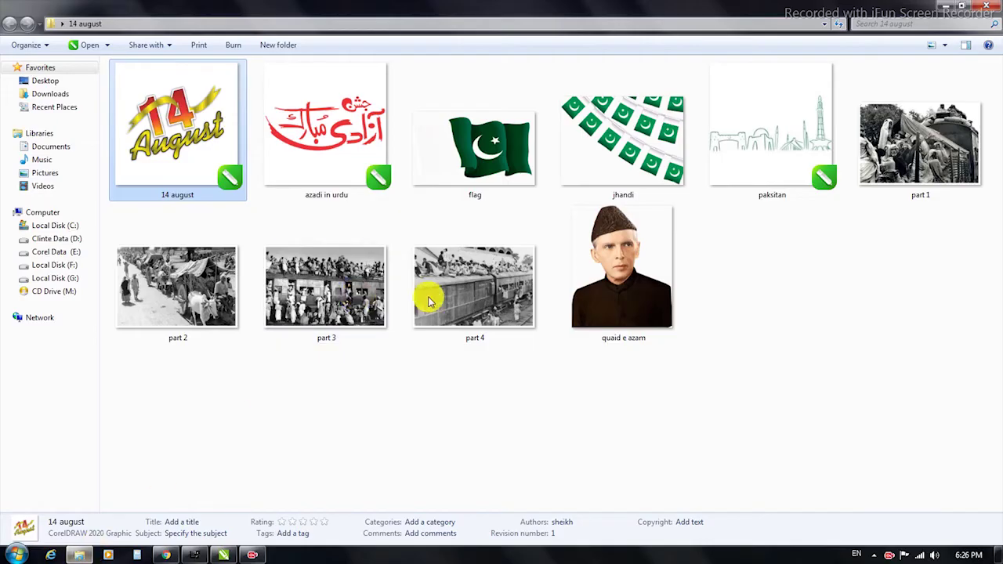
Copy the flag image into the drawing and place it behind the portrait, extending out beside the cap.
left_click(79, 555)
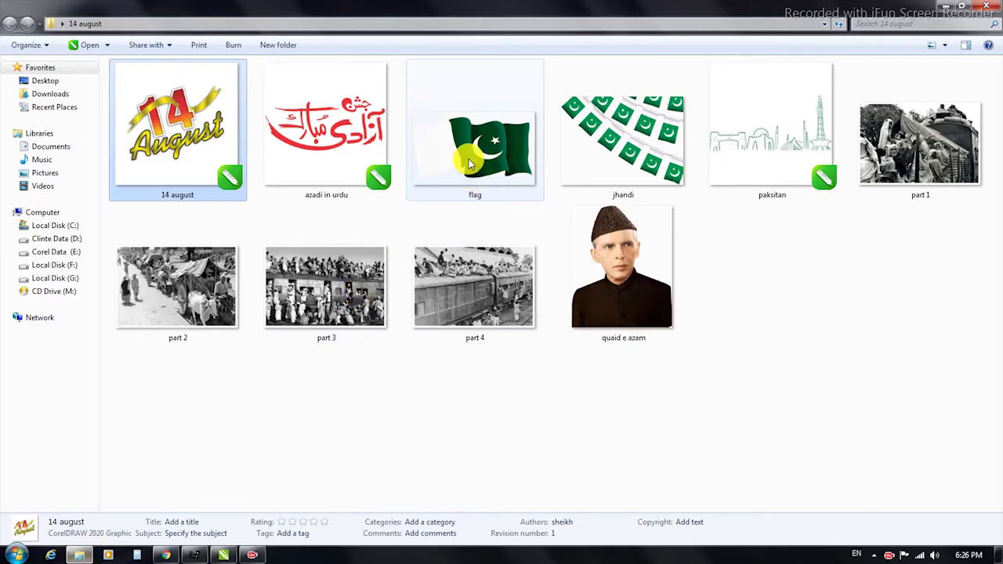
left_click(469, 164)
right_click(470, 164)
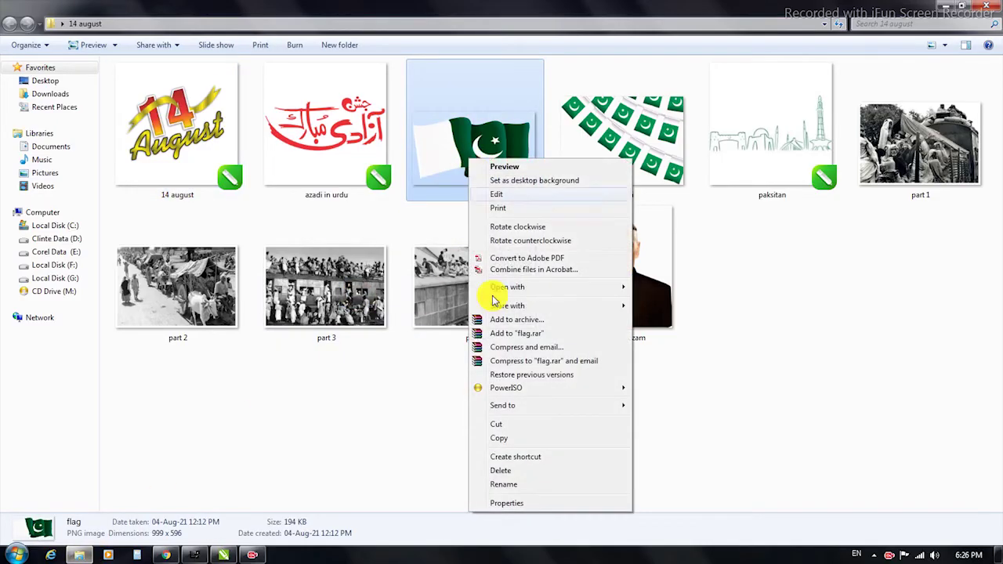
left_click(508, 438)
left_click(218, 554)
right_click(363, 293)
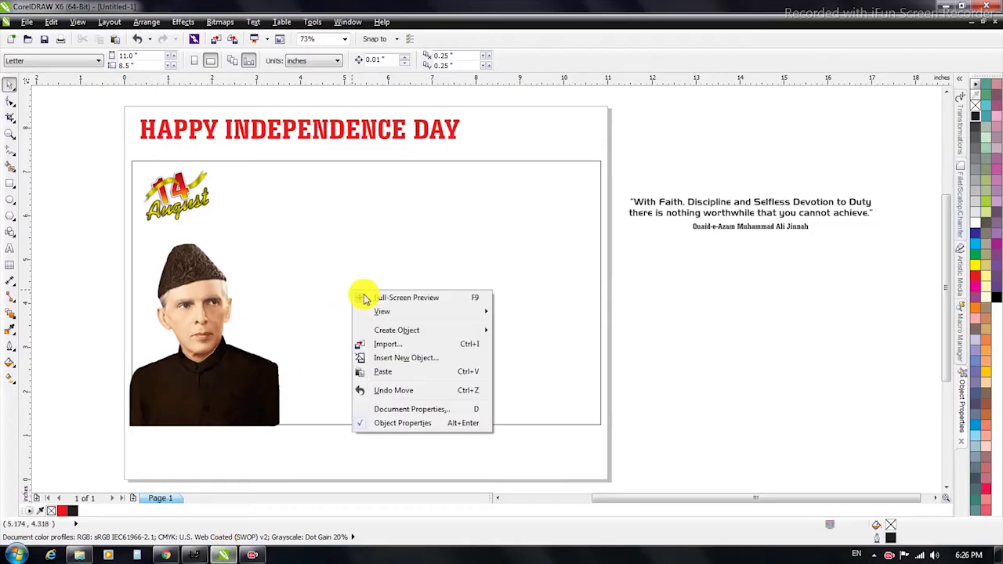
left_click(392, 371)
left_click_drag(358, 286, 294, 279)
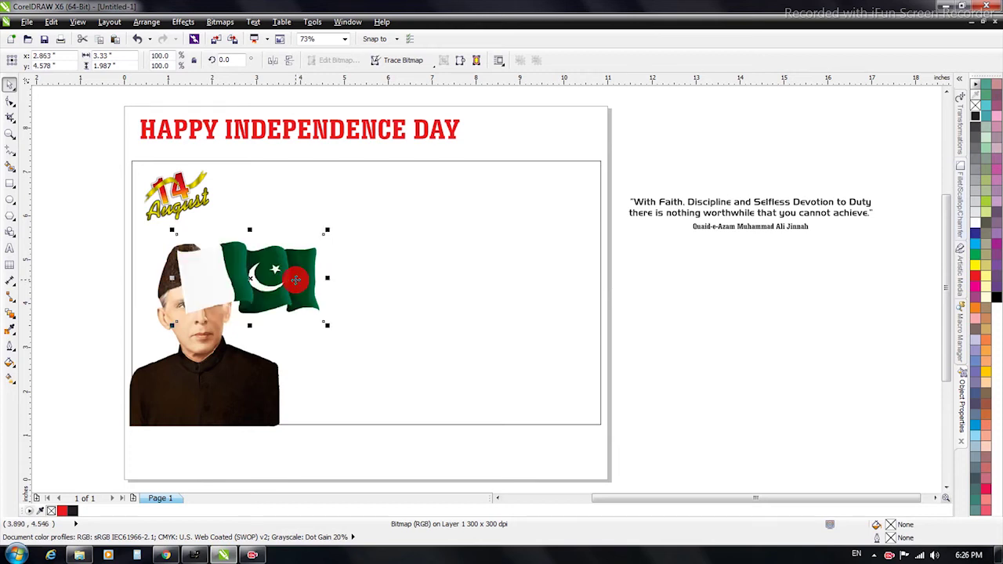
left_click_drag(301, 267, 302, 271)
left_click(439, 280)
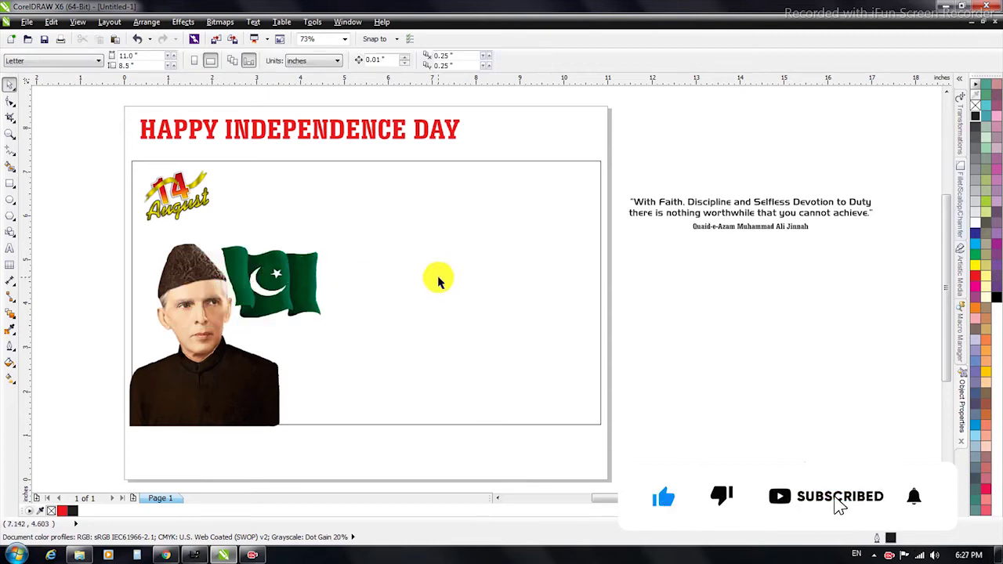
Copy the jhandi bunting image from the folder and paste it into the drawing.
left_click(79, 554)
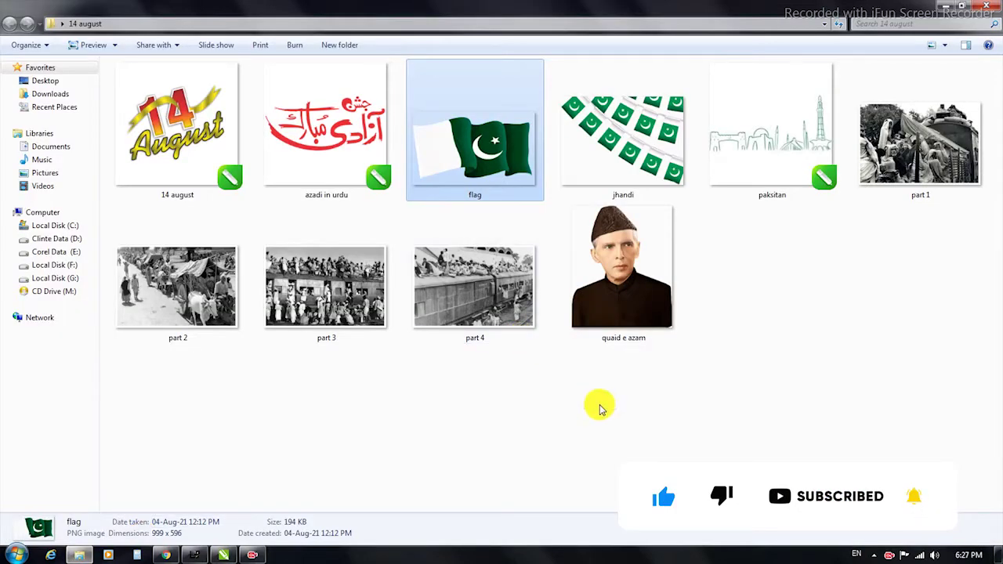
left_click(638, 159)
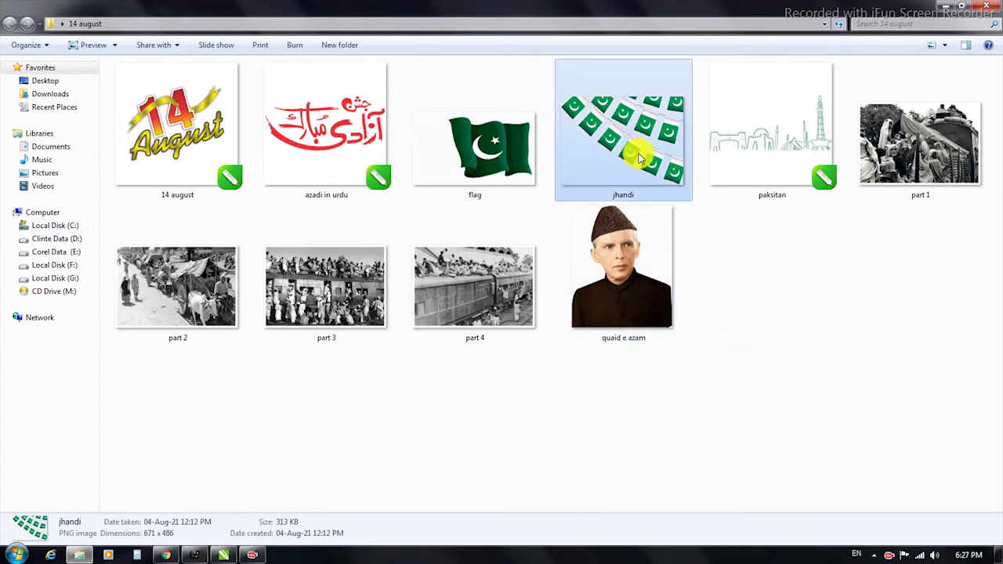
right_click(638, 157)
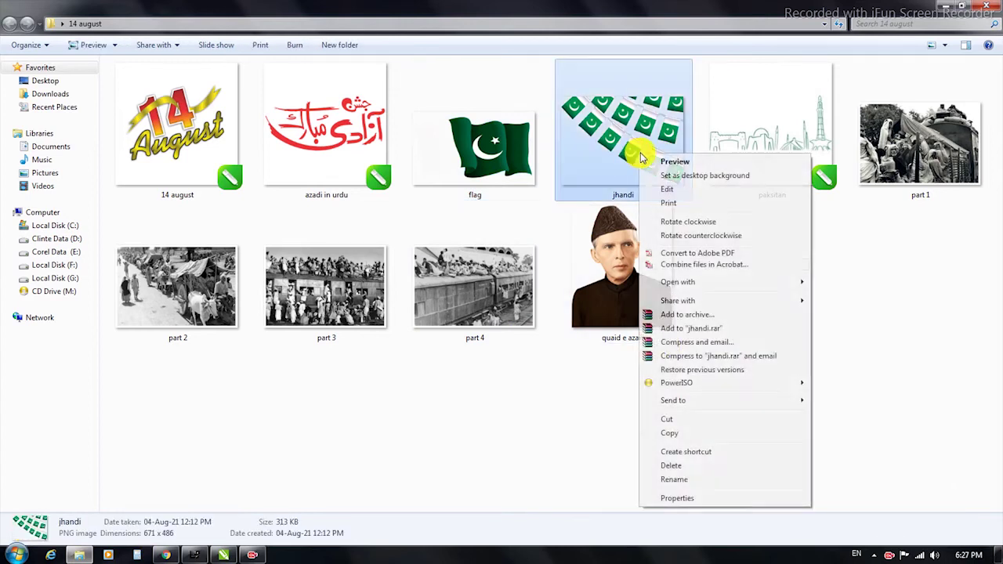
left_click(686, 434)
left_click(224, 554)
right_click(463, 295)
left_click(508, 373)
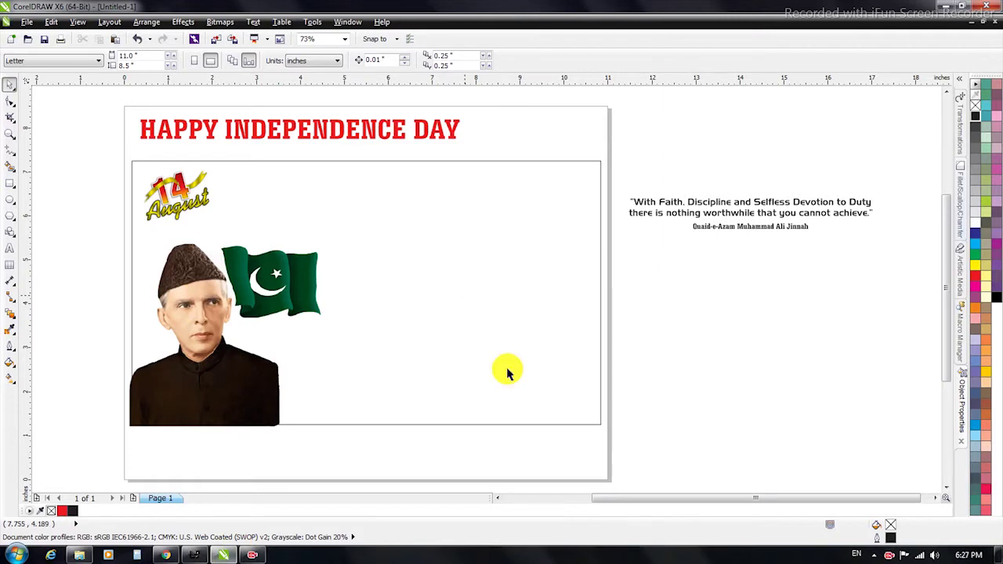
Align the bunting image to the frame's top and right edges and shrink it slightly, keeping it in that corner.
left_click(507, 161, "shift")
key("t")
key("r")
left_click(533, 226)
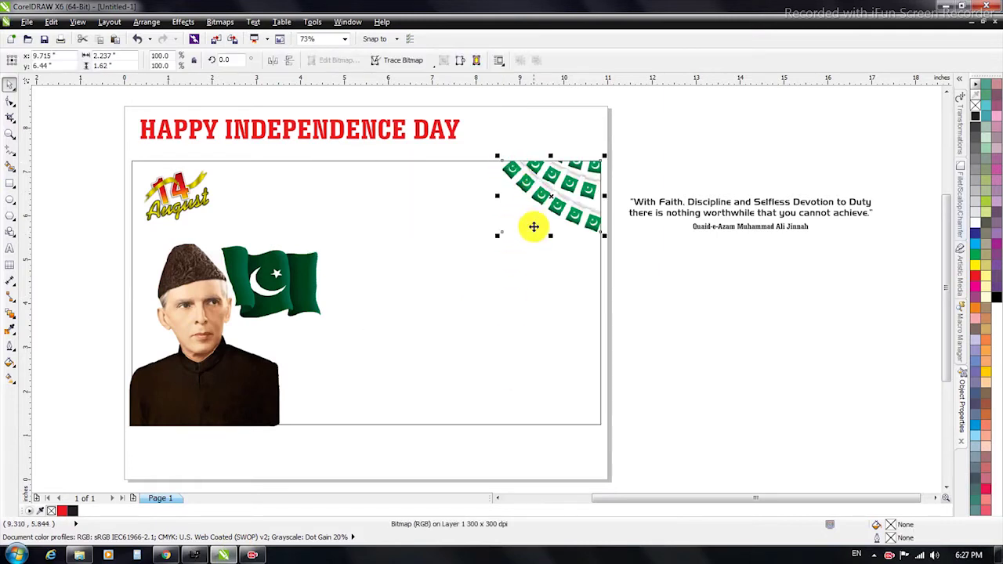
left_click_drag(499, 233, 506, 232)
left_click(521, 262)
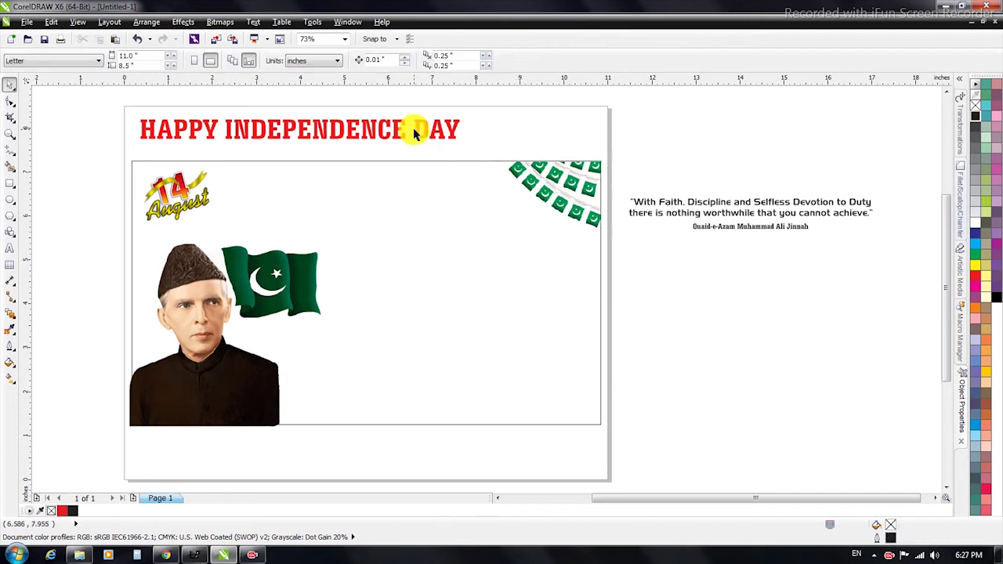
Place a copy of the HAPPY INDEPENDENCE DAY heading inside the frame, scaled to about 86%, and center it horizontally.
left_click_drag(421, 139, 486, 208)
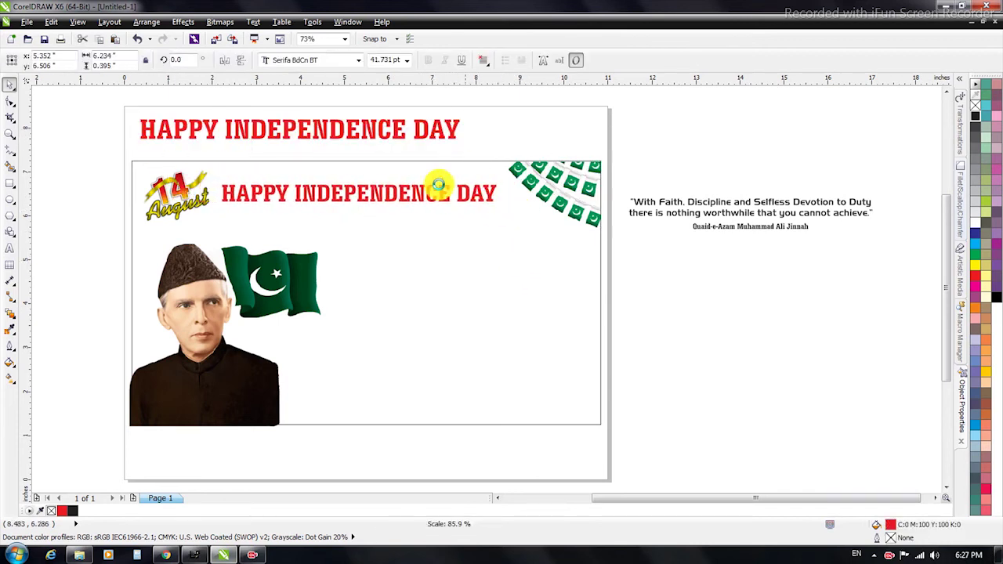
left_click(412, 160, "shift")
key("e")
key("shift+F2")
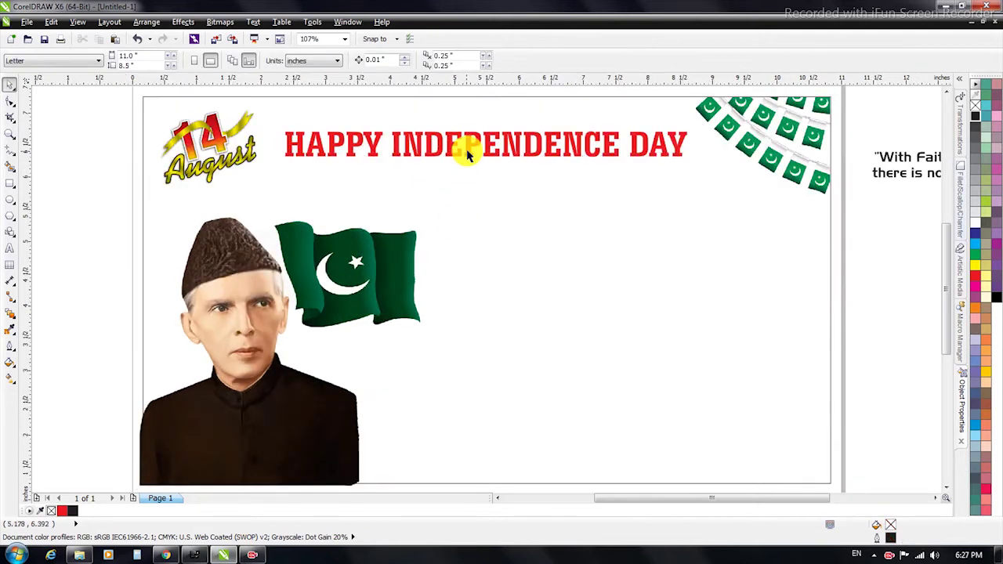
left_click(466, 146)
left_click(428, 224)
Move the Quaid-e-Azam quote and its attribution line into the frame, centered directly beneath the inner heading.
key("F4")
left_click(670, 196)
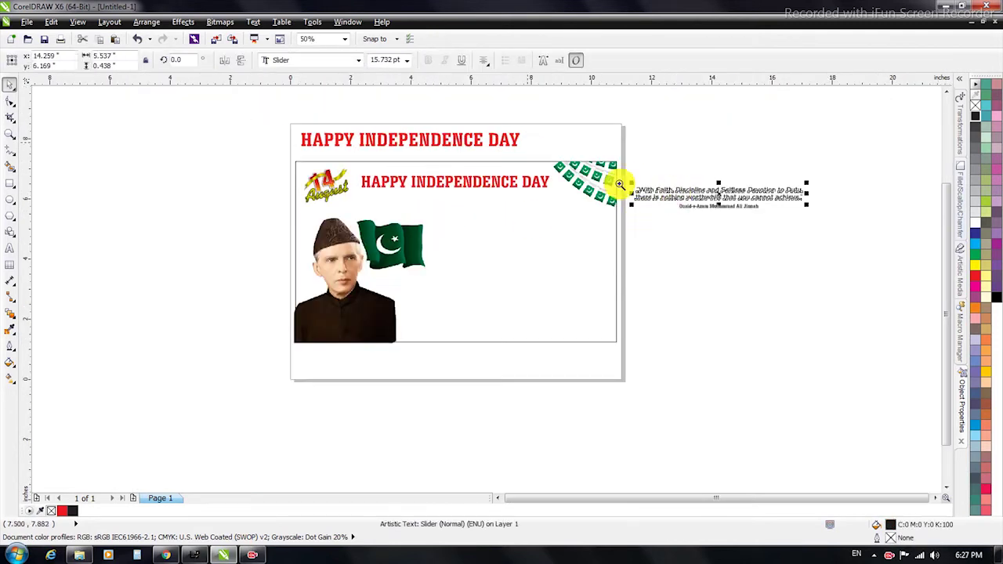
key("shift+F2")
left_click_drag(598, 267, 598, 262)
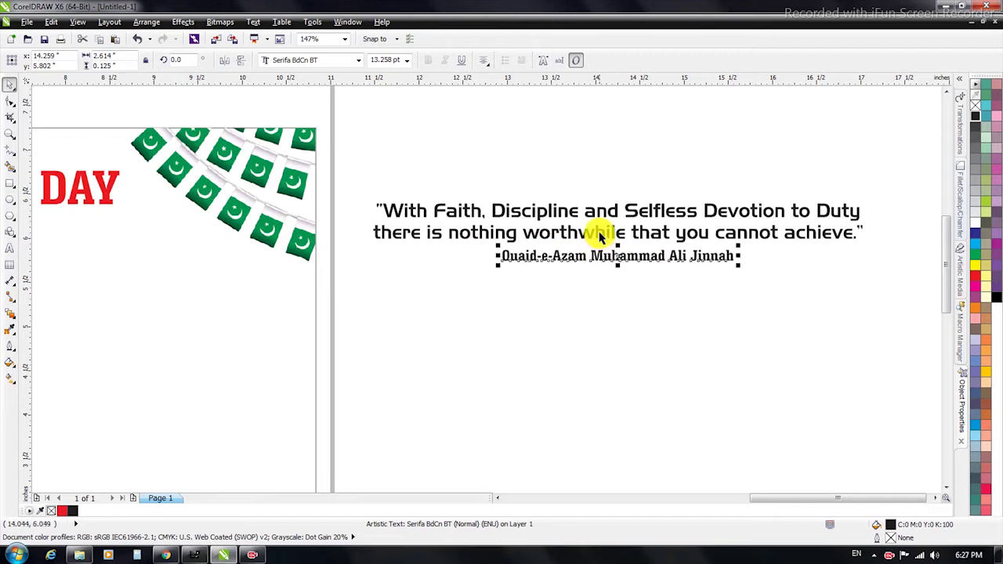
left_click(702, 237, "shift")
key("z")
left_click_drag(352, 167, 872, 324)
key("F4")
left_click_drag(716, 233, 297, 234)
scroll(405, 263, "up", 2)
left_click(422, 215, "shift")
left_click(643, 373)
key("F4")
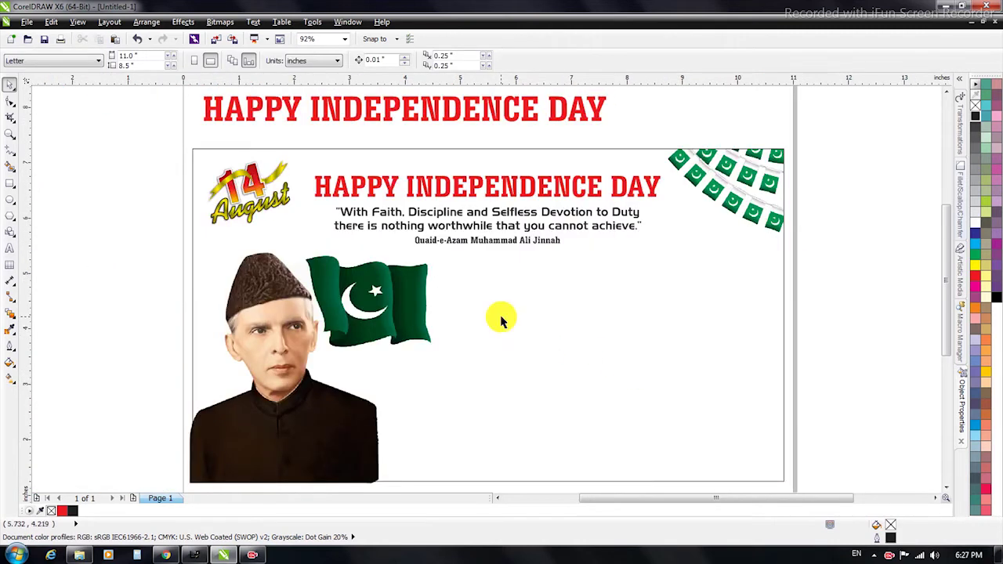
Copy the part 1, part 2, part 3 and part 4 photos from the 14 august folder and paste them into the drawing.
left_click(82, 554)
left_click(755, 353)
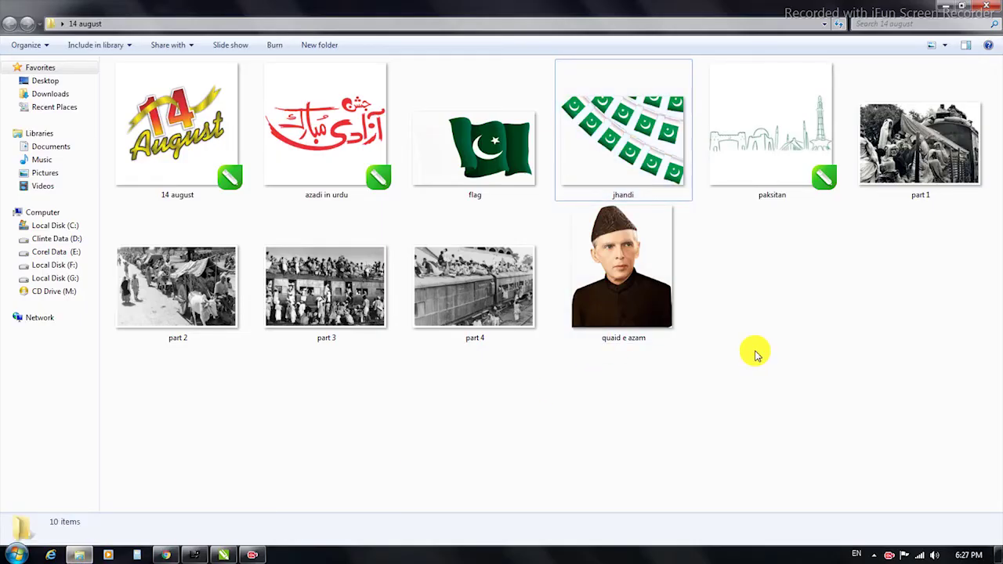
left_click(891, 155)
left_click(472, 292, "ctrl")
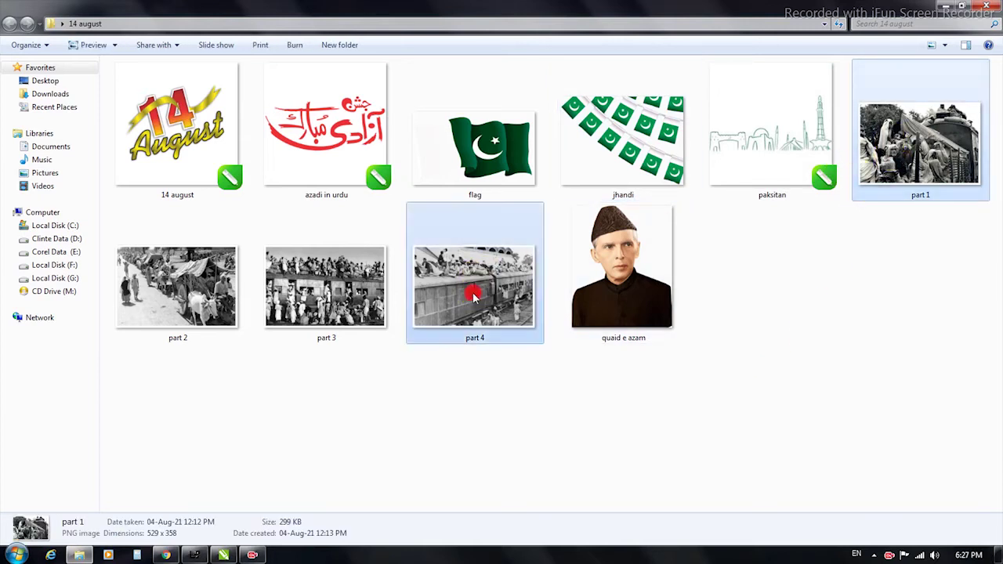
left_click(303, 300, "ctrl")
left_click(204, 290, "ctrl")
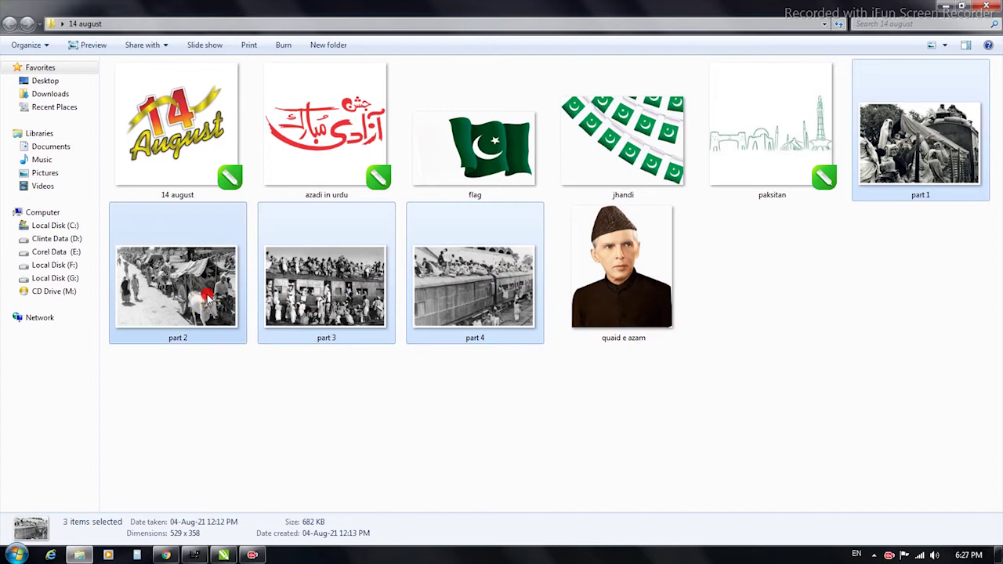
right_click(207, 294)
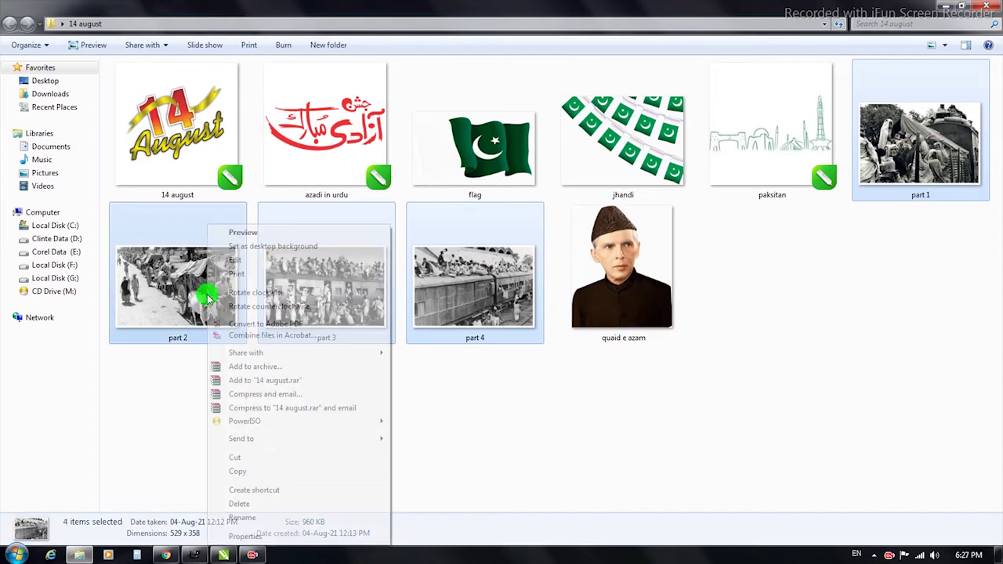
left_click(262, 470)
left_click(223, 555)
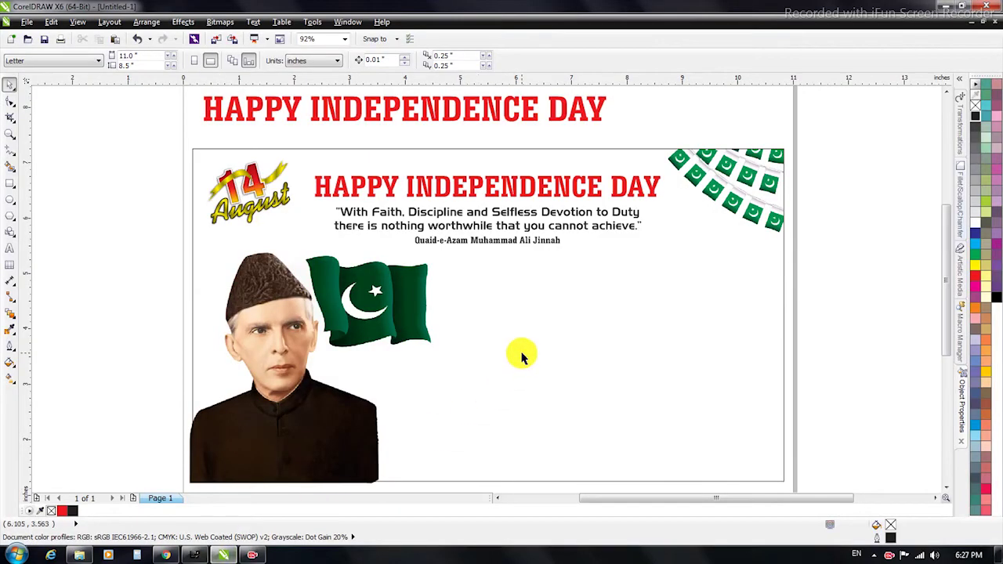
right_click(522, 354)
left_click(555, 436)
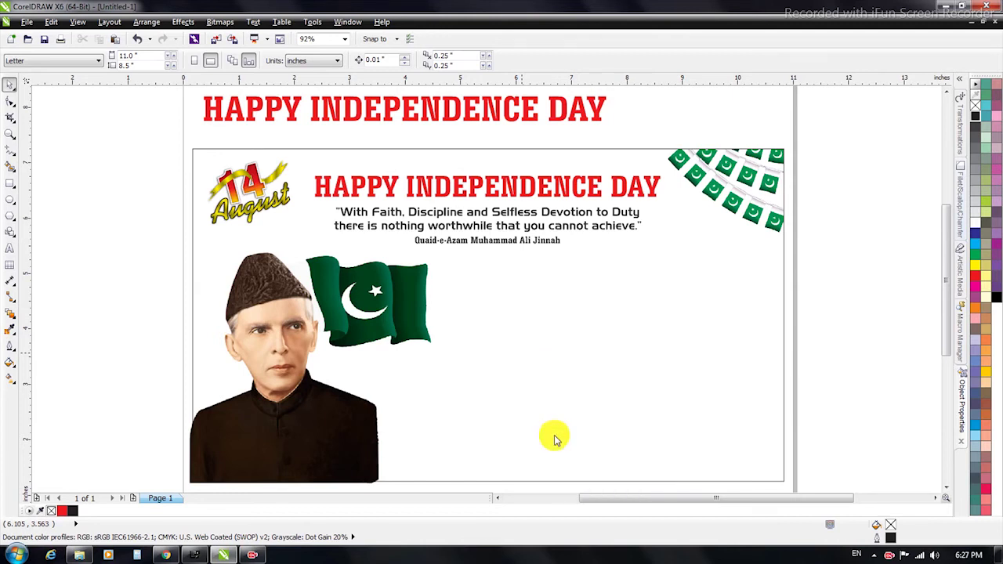
Spread the four pasted photos out in a row along the frame's lower part, beside the portrait.
left_click_drag(499, 316, 556, 428)
left_click(447, 420)
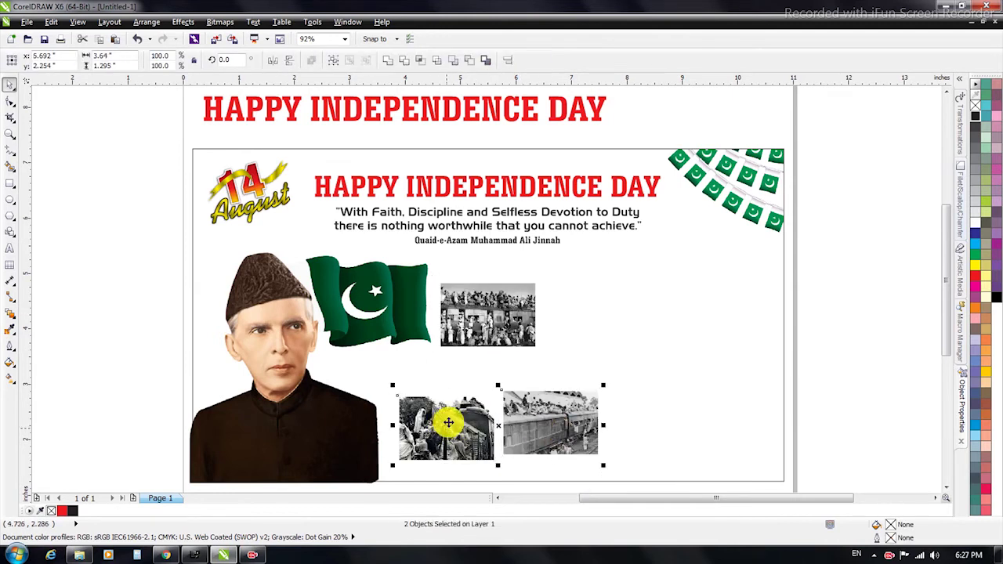
left_click_drag(535, 346, 674, 433)
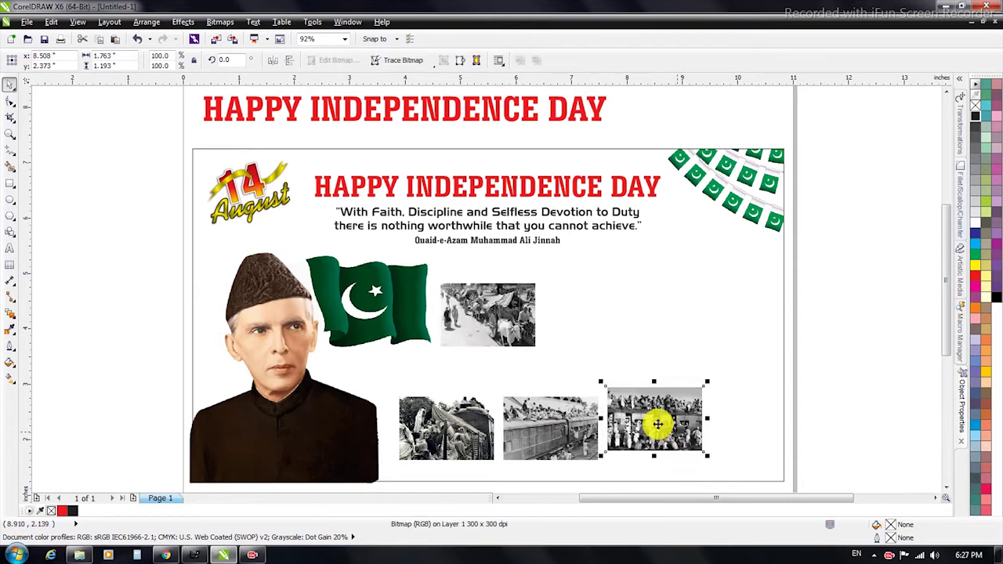
left_click_drag(507, 321, 776, 423)
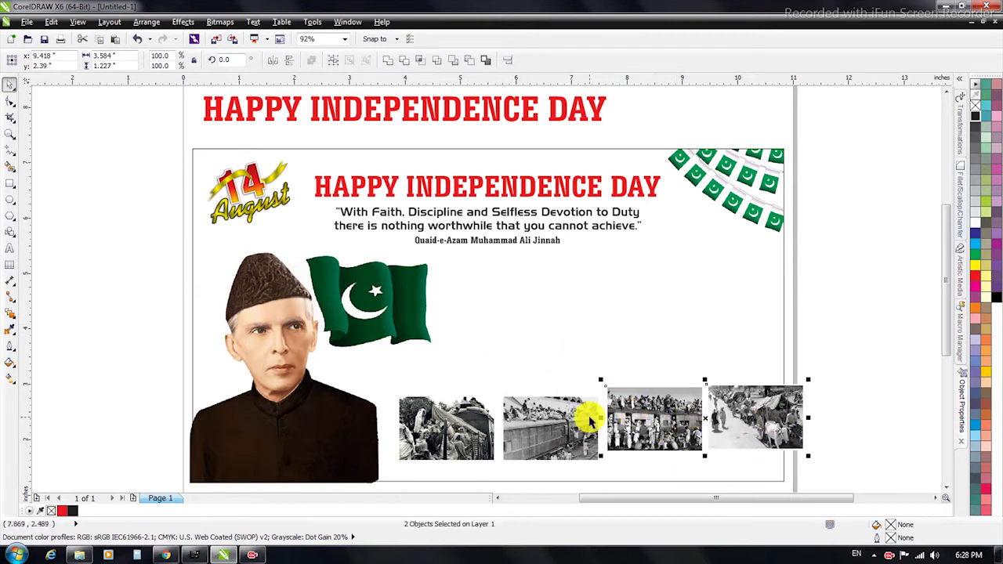
Align the four photos along their bottom edges and shrink the row to about 6.63 inches wide, fitting inside the frame.
left_click_drag(332, 333, 851, 475)
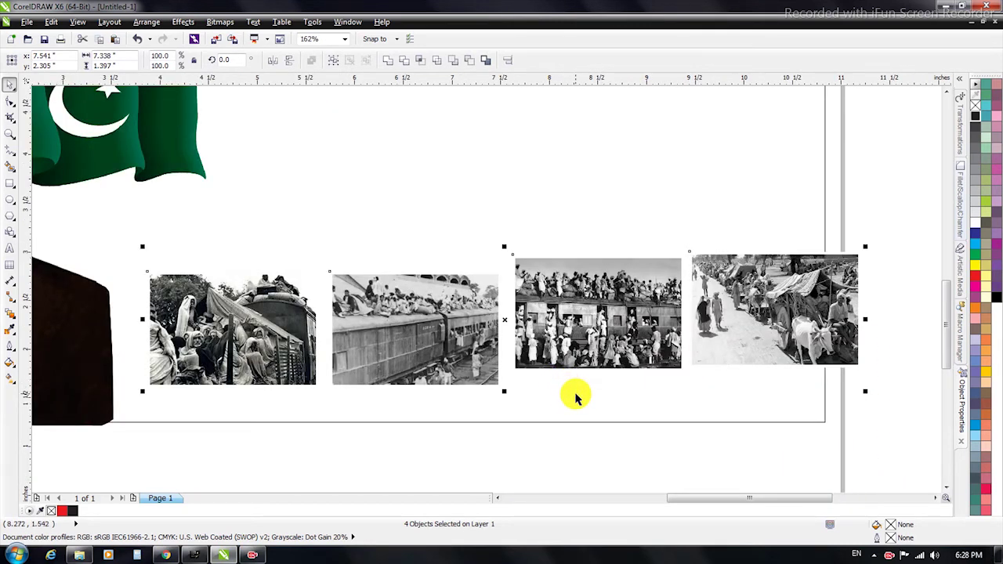
key("b")
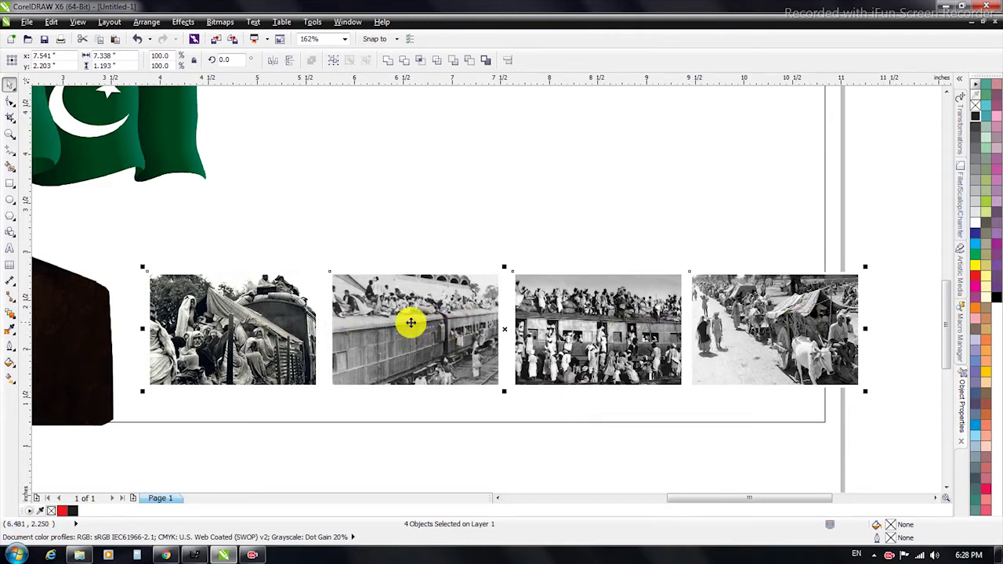
left_click_drag(865, 267, 781, 263)
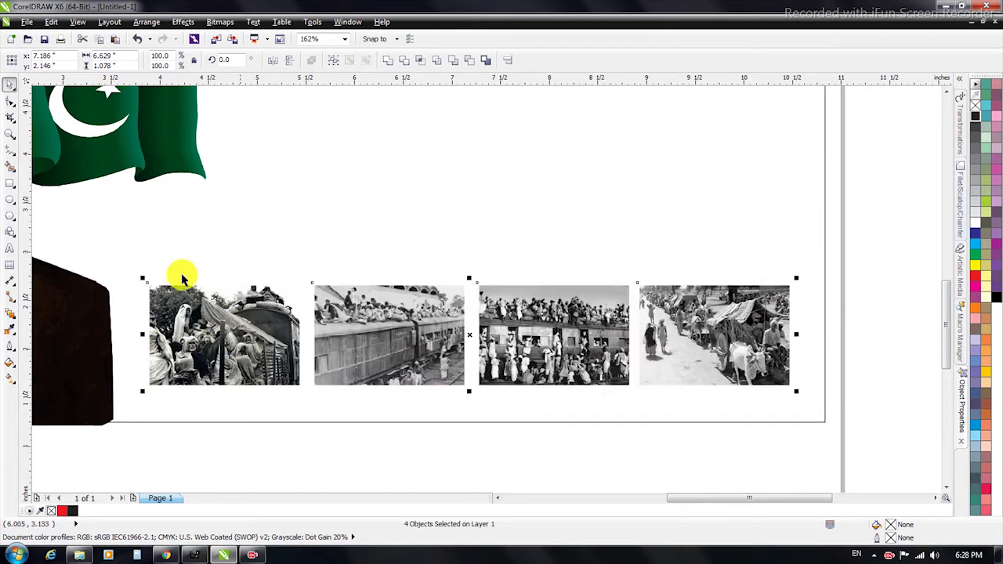
Distribute the four photos with equal horizontal spacing across the extent of the selection.
left_click(145, 22)
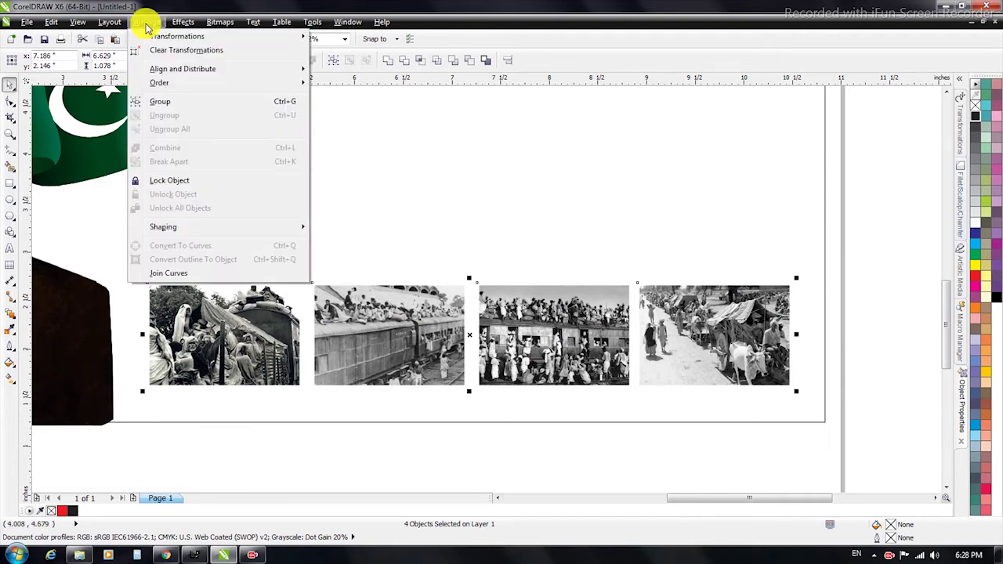
mouse_move(176, 73)
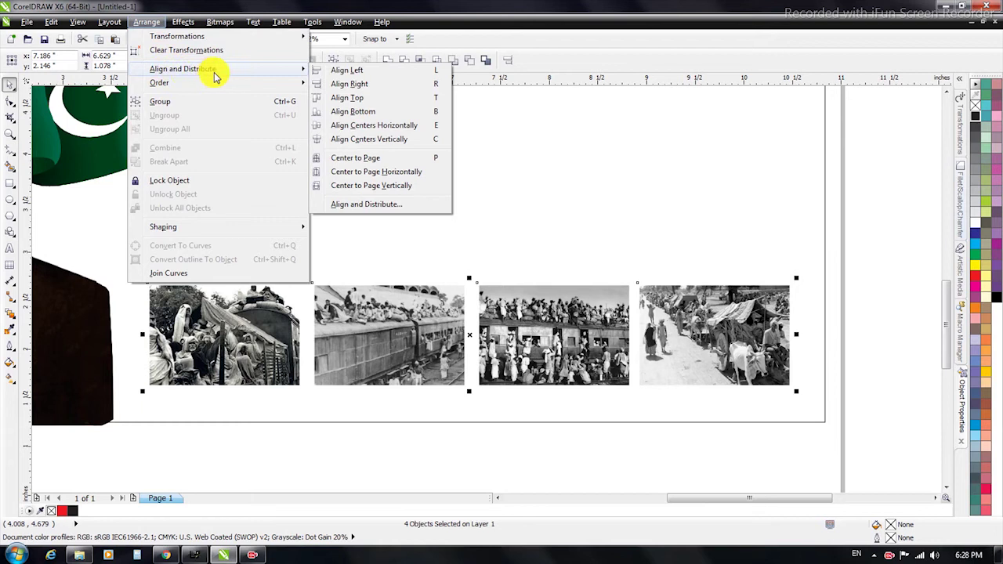
left_click(360, 206)
left_click_drag(441, 208, 535, 142)
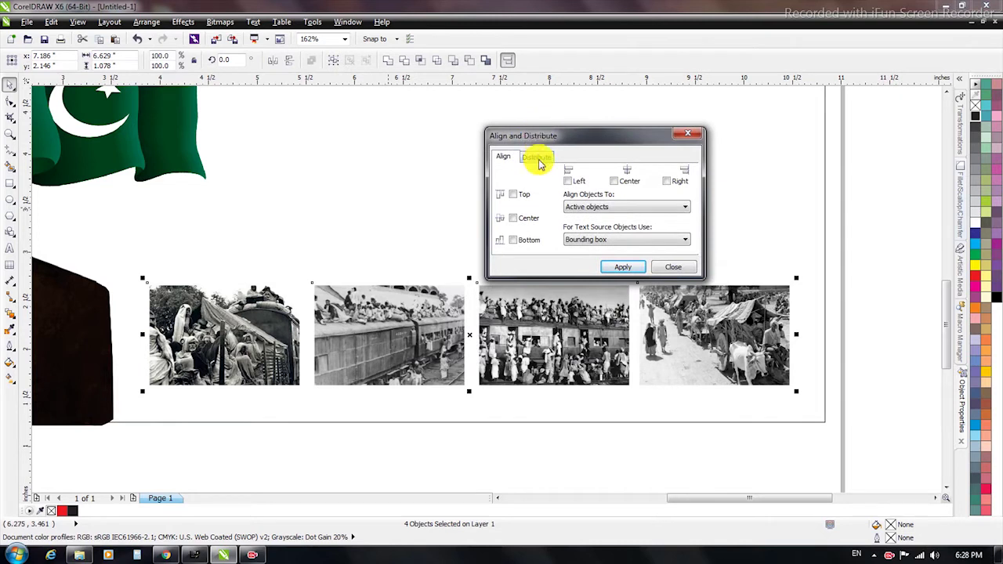
left_click(537, 159)
left_click(636, 187)
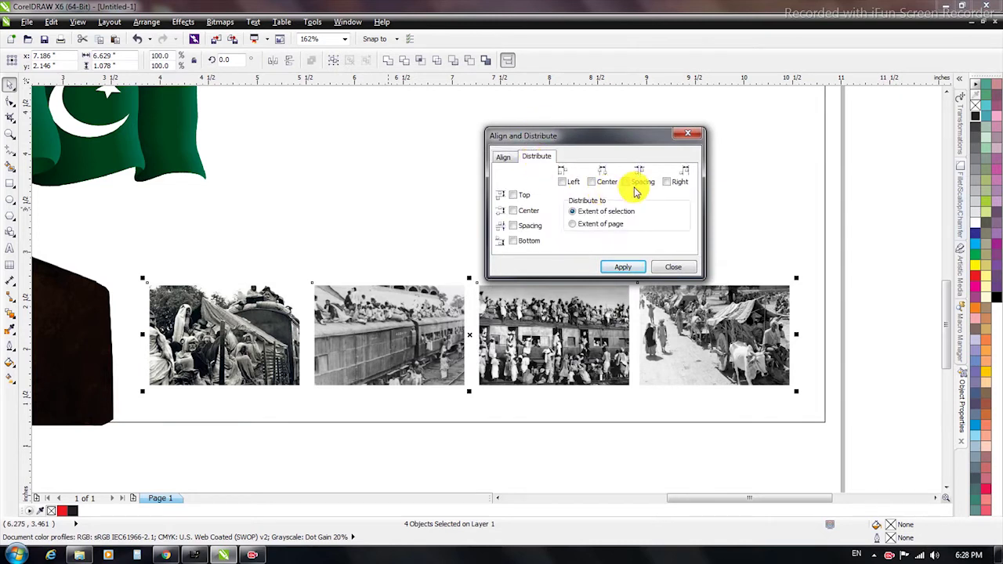
left_click(625, 267)
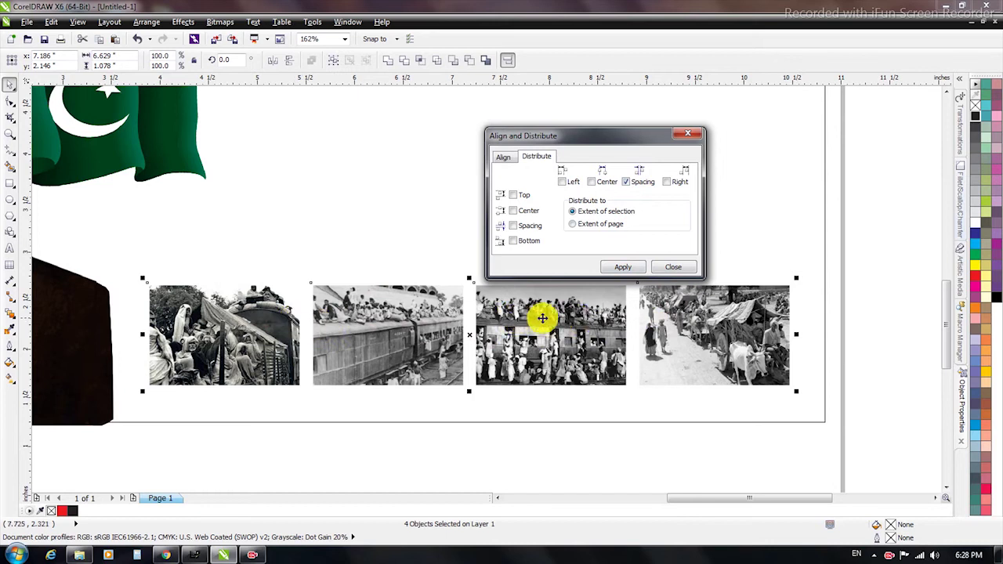
left_click(674, 270)
key("F4")
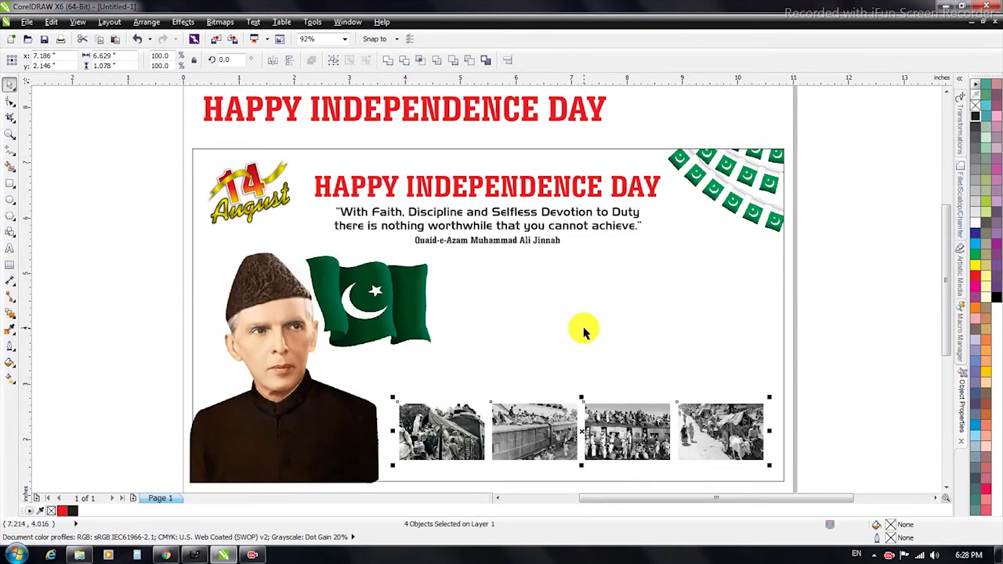
Copy the azadi in urdu artwork from the folder, paste it into the drawing and place it above the photo row.
left_click(615, 340)
left_click_drag(492, 272, 762, 360)
left_click(79, 554)
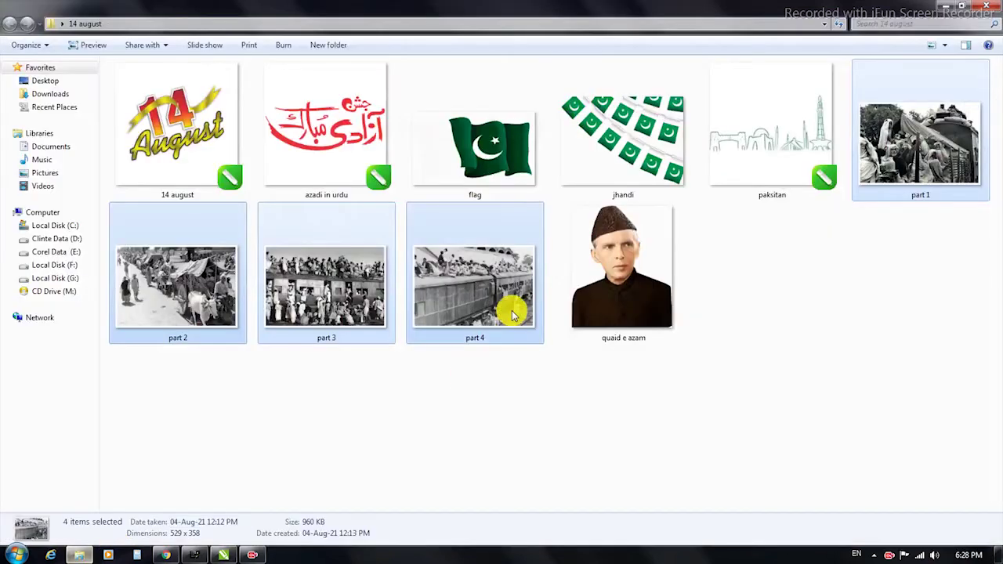
left_click(353, 152)
right_click(337, 147)
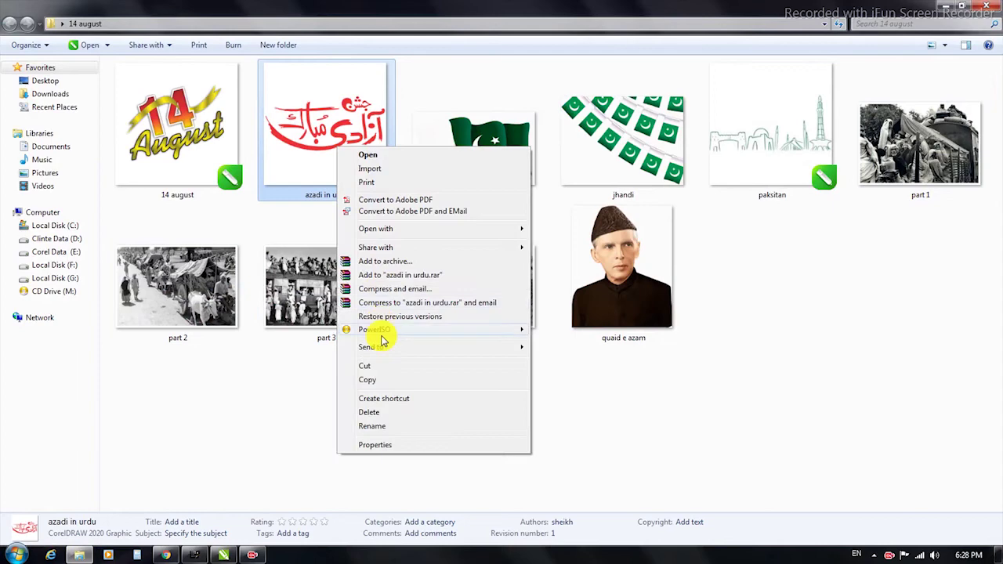
left_click(384, 382)
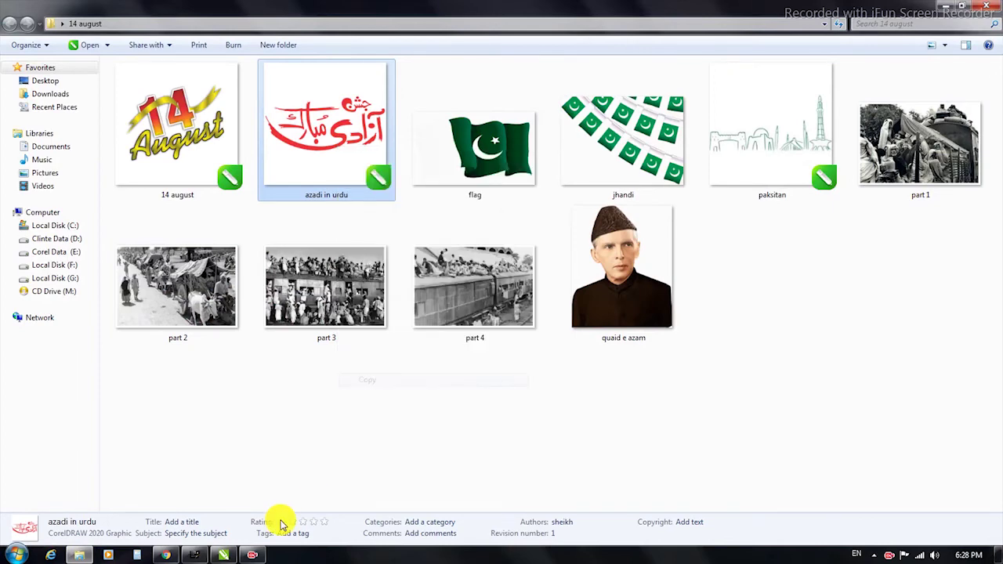
left_click(223, 555)
right_click(611, 293)
left_click(639, 373)
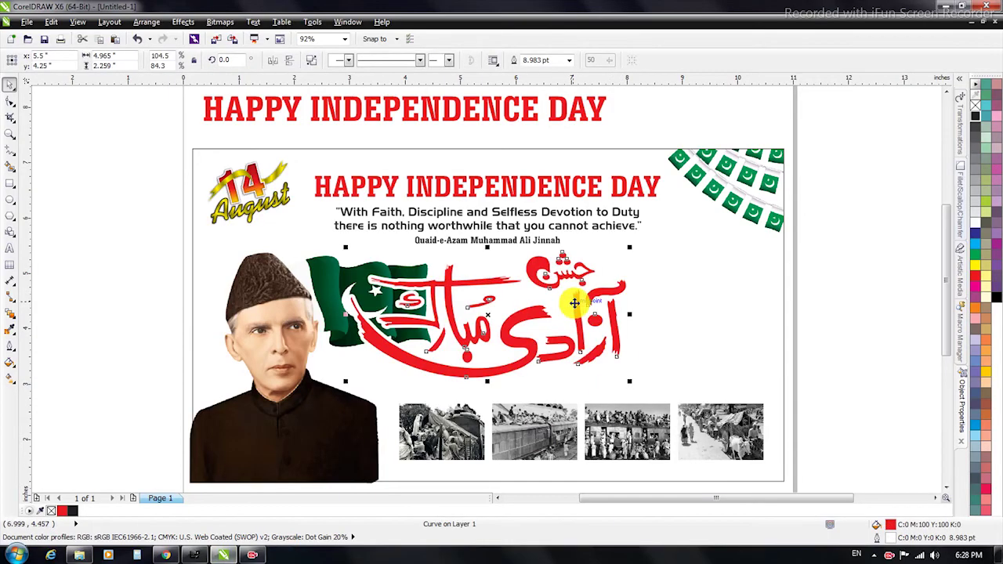
left_click_drag(575, 277, 696, 290)
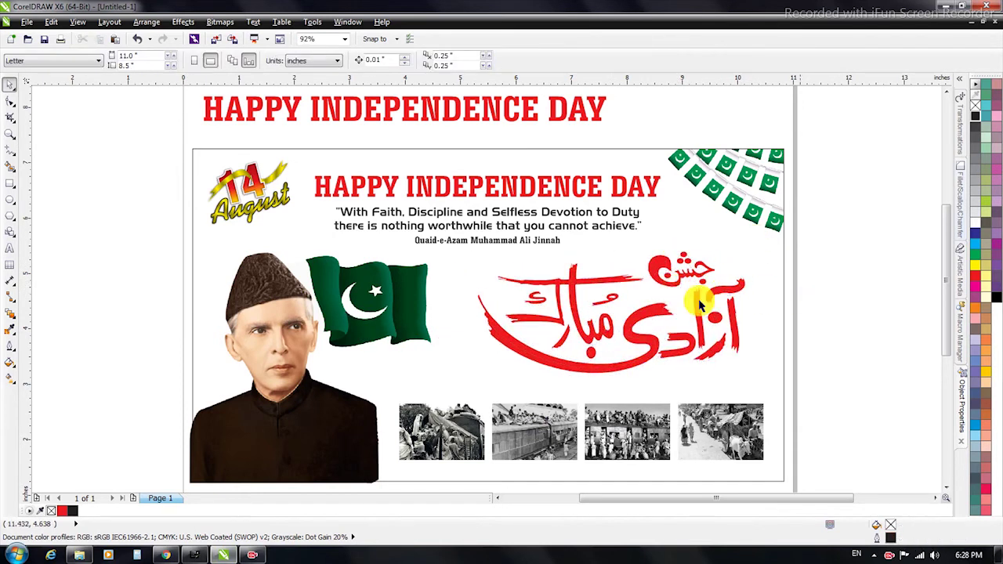
Align the portrait to the frame's left and bottom edges.
left_click(362, 329)
scroll(362, 329, "down", 2)
scroll(552, 311, "up", 2)
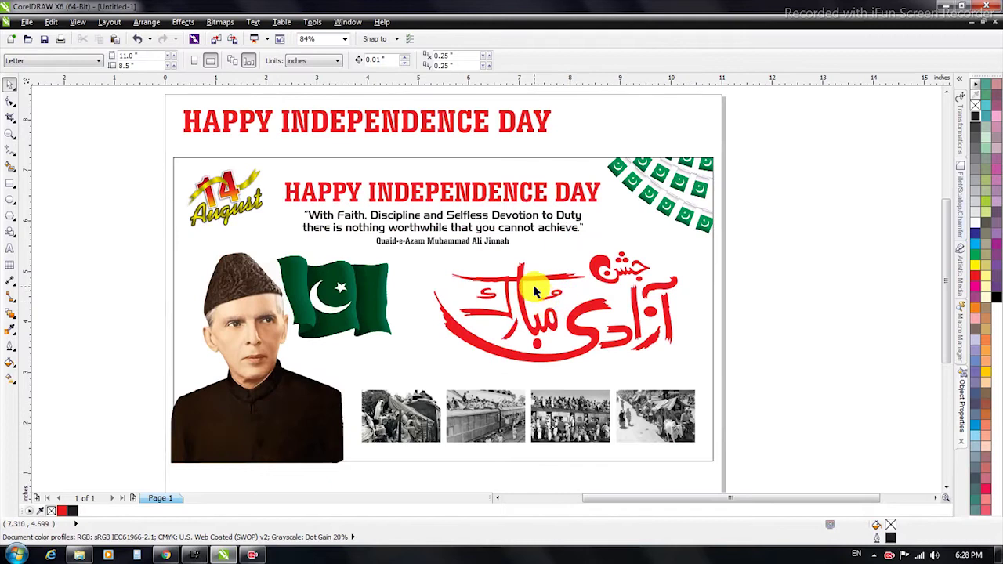
left_click(528, 271)
left_click(251, 312)
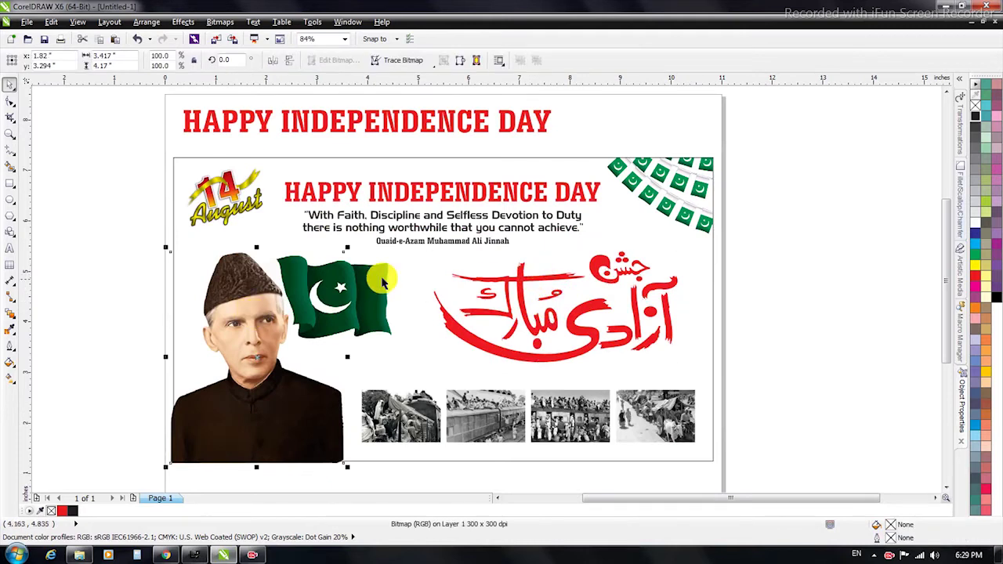
left_click(463, 157, "shift")
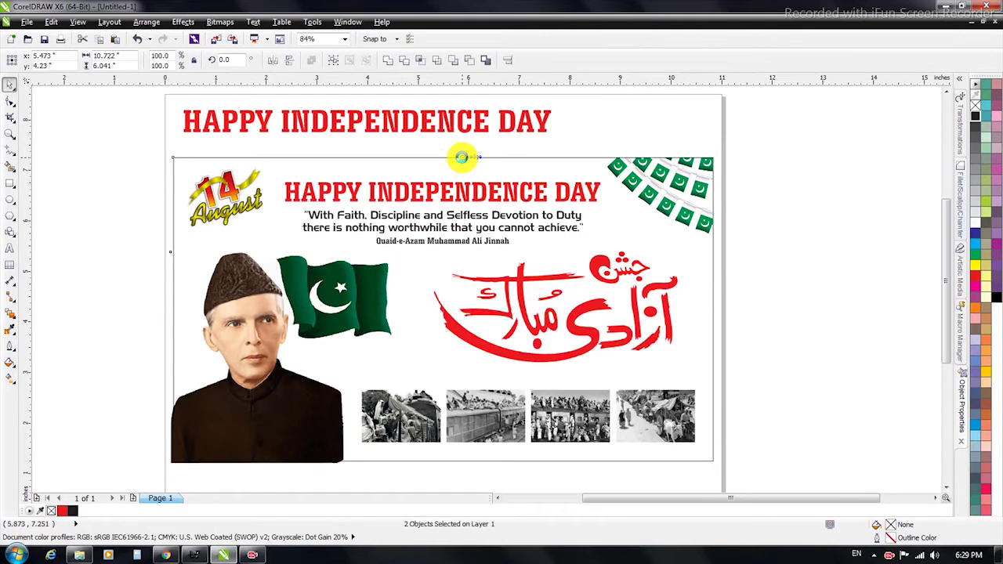
Shift the flag slightly to the right, away from the portrait's cap.
left_click(358, 293)
left_click_drag(358, 293, 391, 296)
key("Escape")
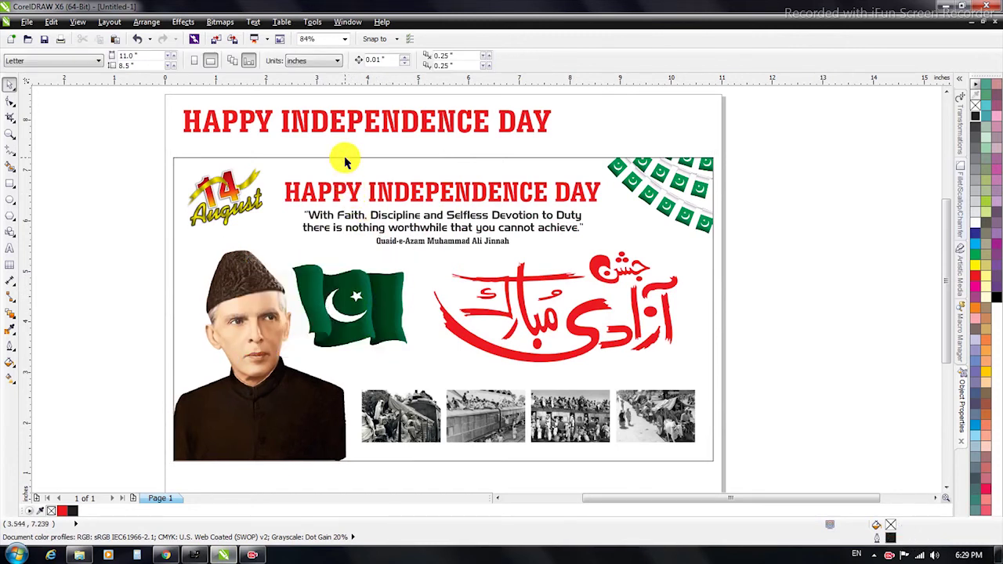
Start a linear fountain fill on the banner frame rectangle and set its angle to 90 degrees.
left_click(347, 158)
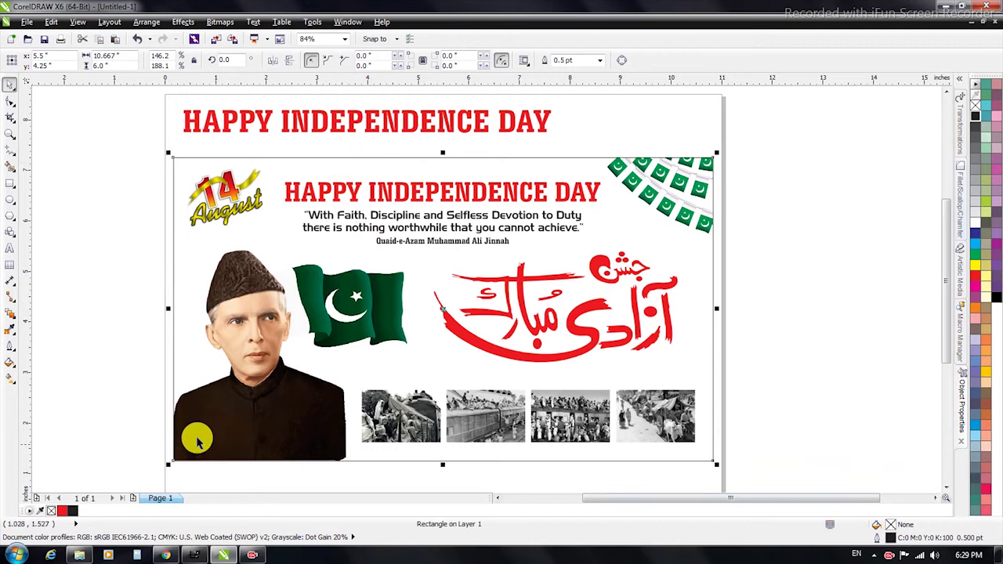
left_click(11, 367)
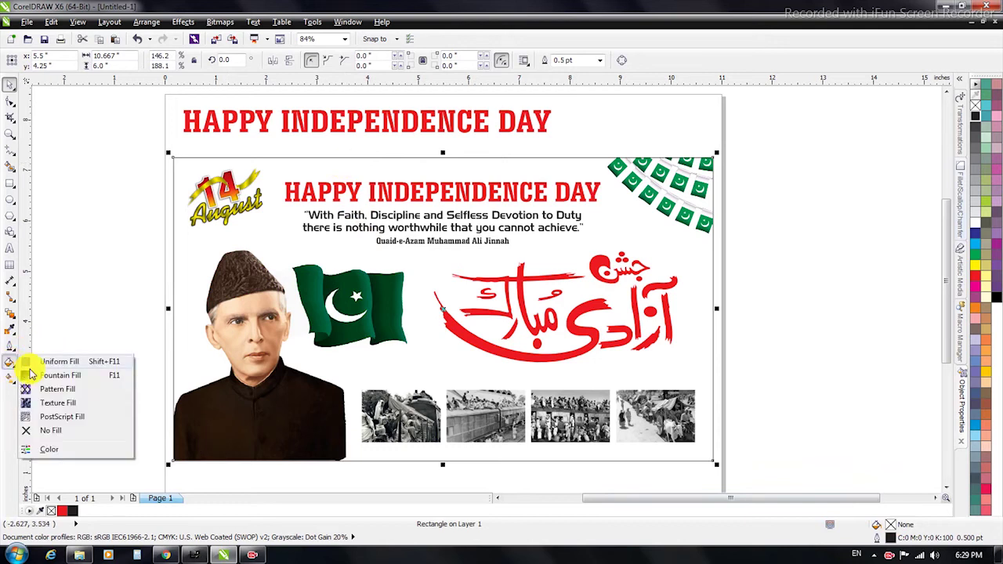
left_click(75, 378)
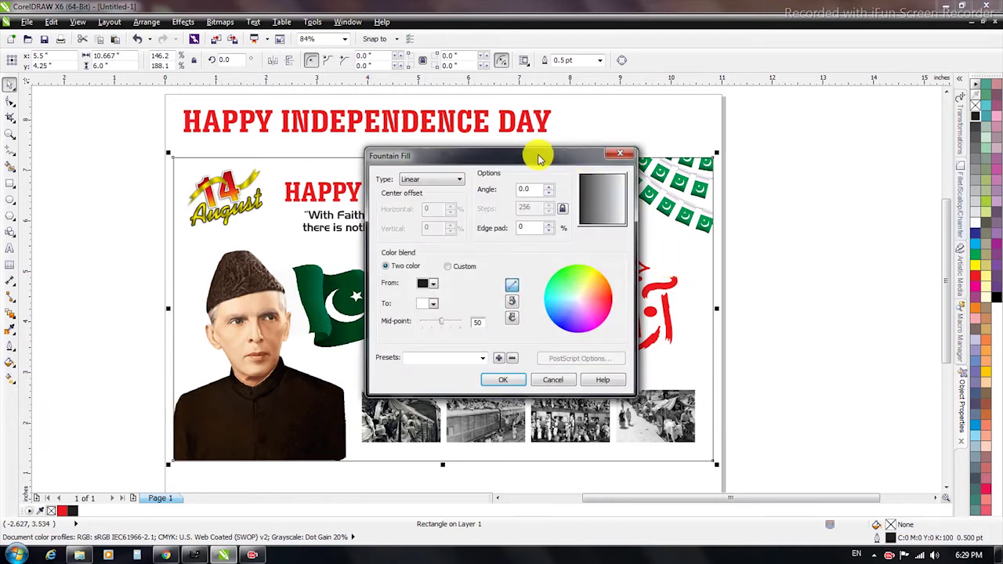
left_click_drag(537, 155, 704, 151)
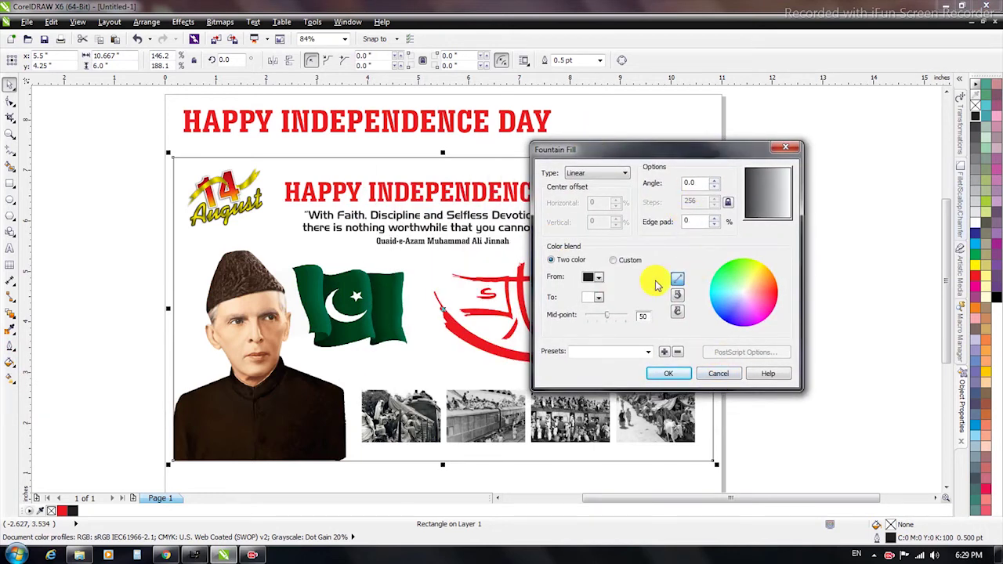
left_click_drag(663, 146, 627, 147)
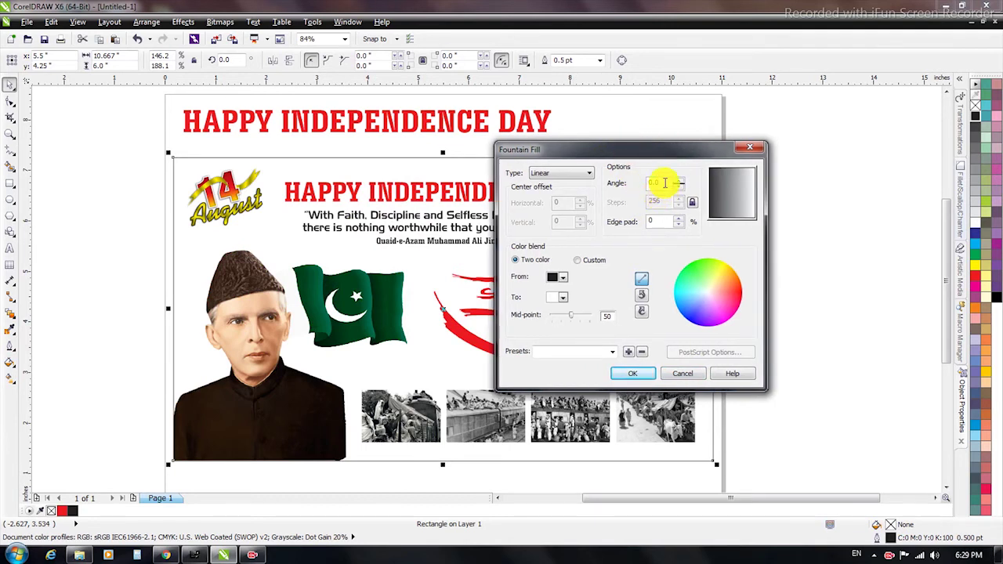
left_click(665, 182)
type("90")
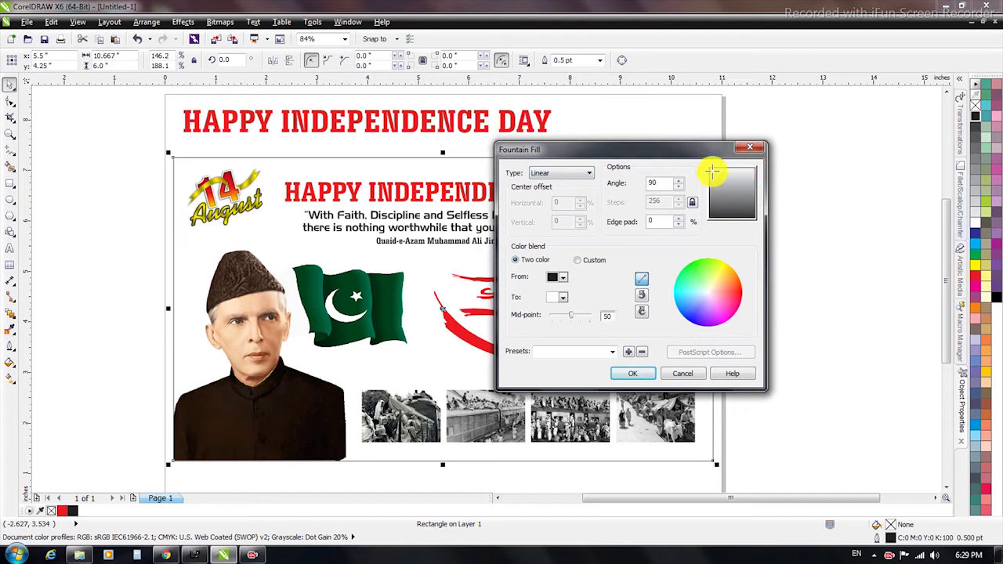
Blend the frame's fountain fill from light yellow-green to green and apply it.
left_click(561, 297)
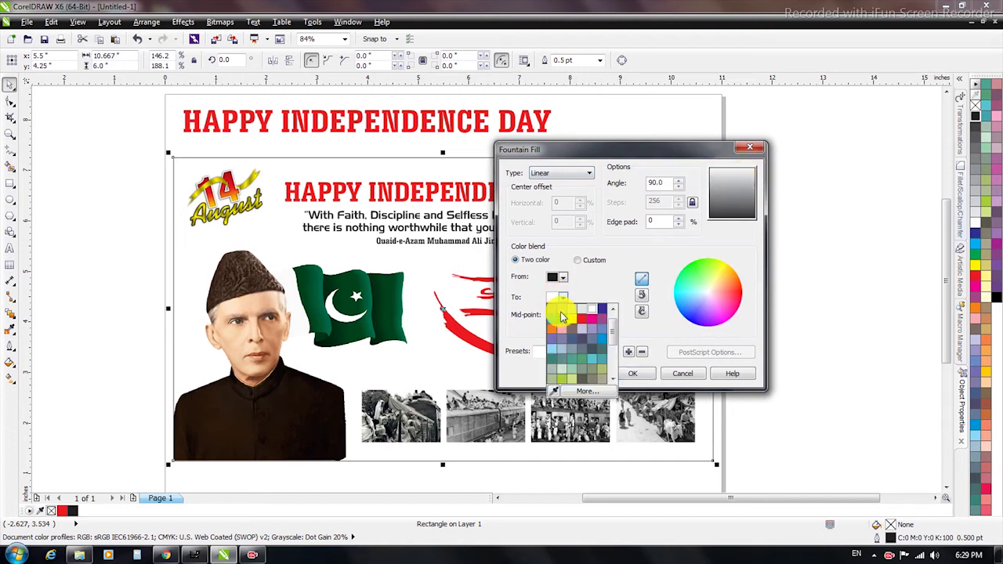
left_click(561, 323)
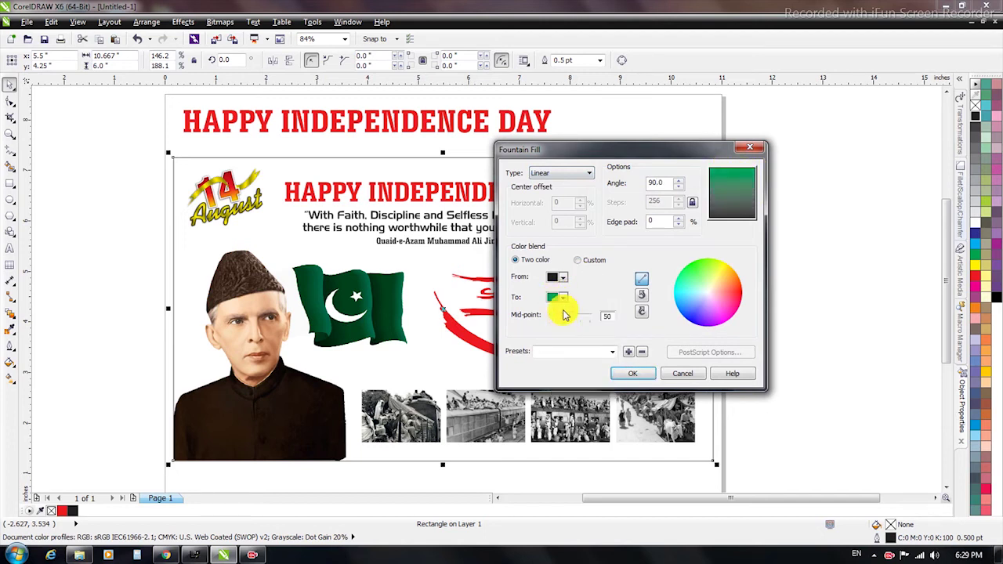
left_click(557, 278)
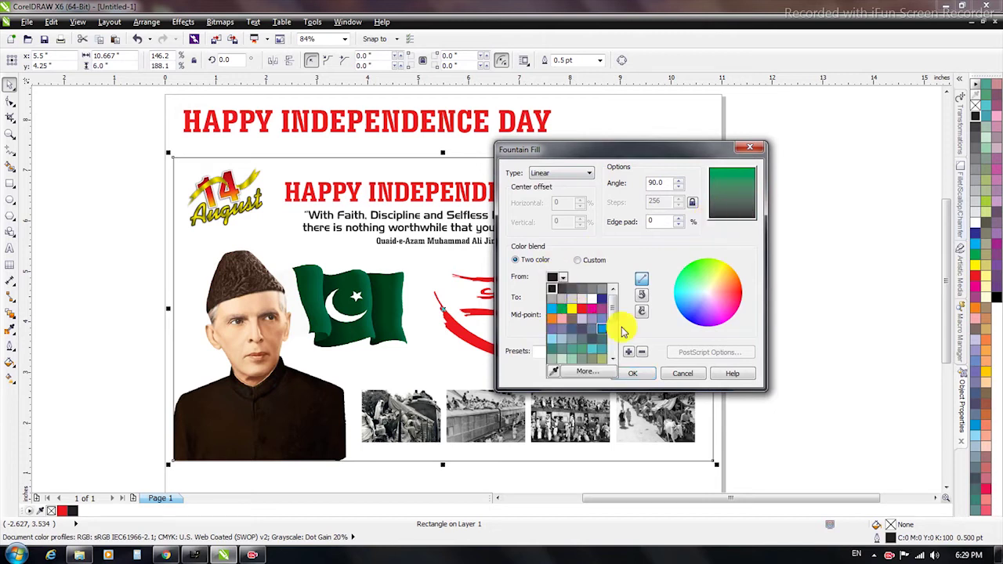
scroll(572, 334, "down", 3)
left_click(563, 341)
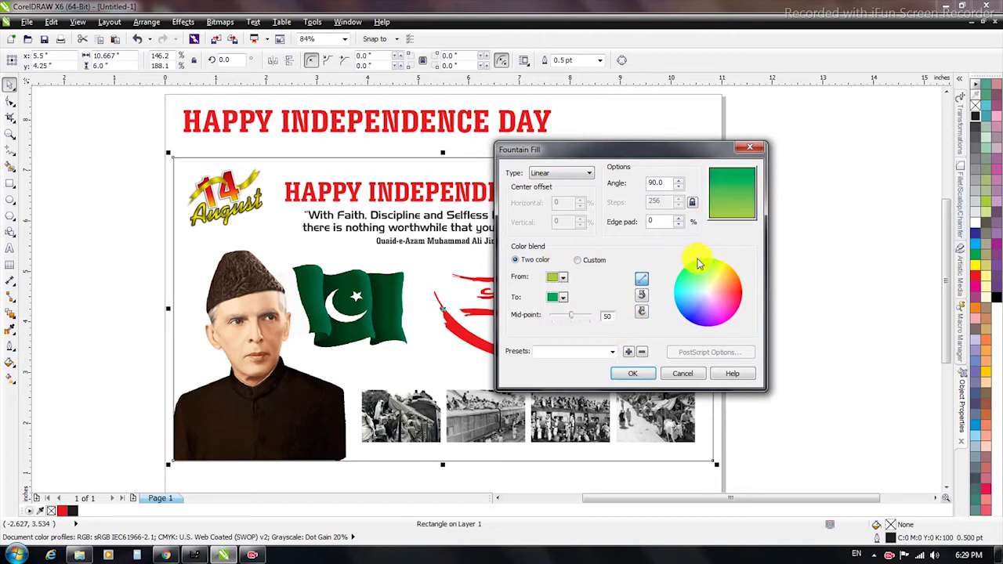
left_click(633, 376)
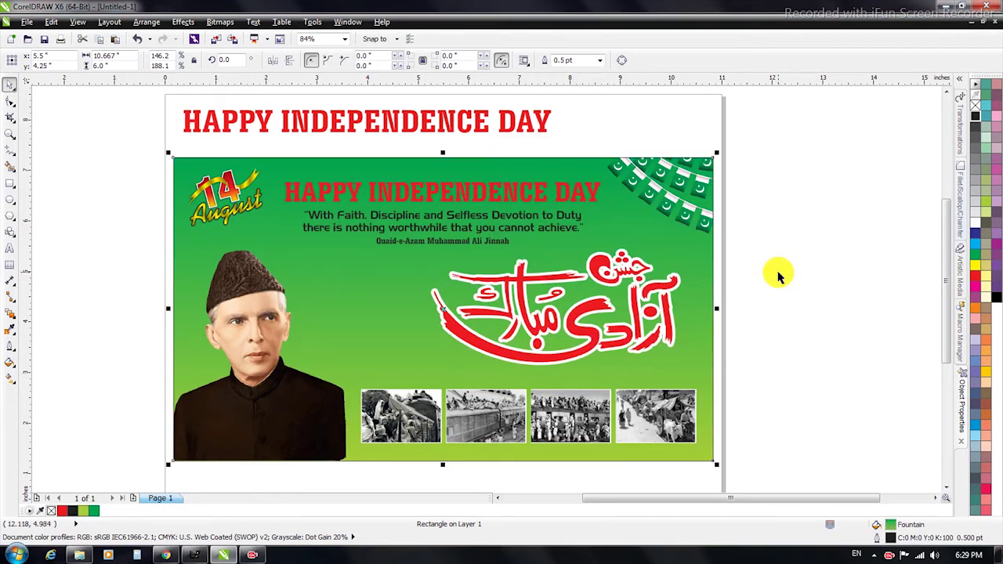
Send the gradient-filled frame behind all other banner objects and deselect it.
key("shift+Page_Down")
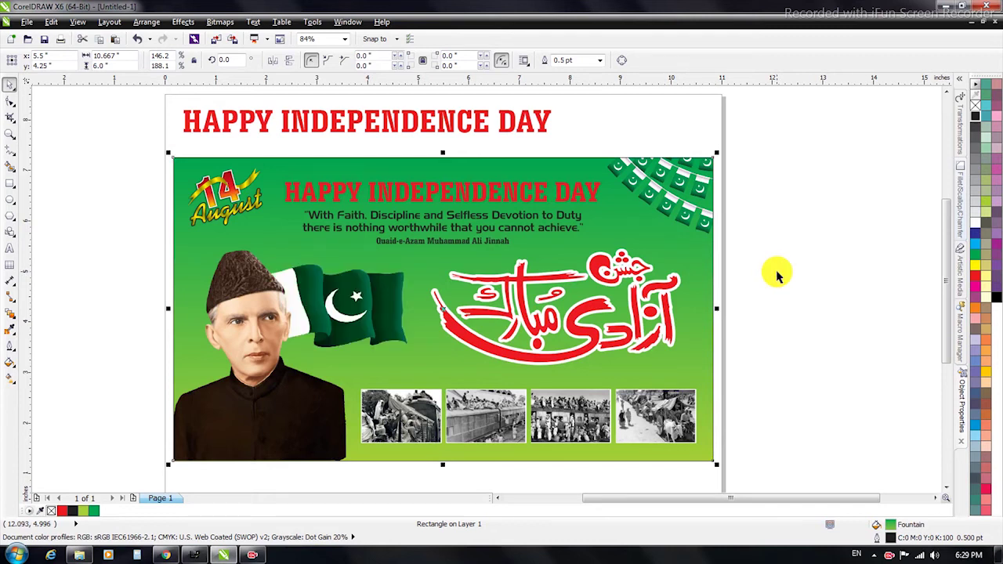
left_click(778, 274)
scroll(486, 228, "up", 1)
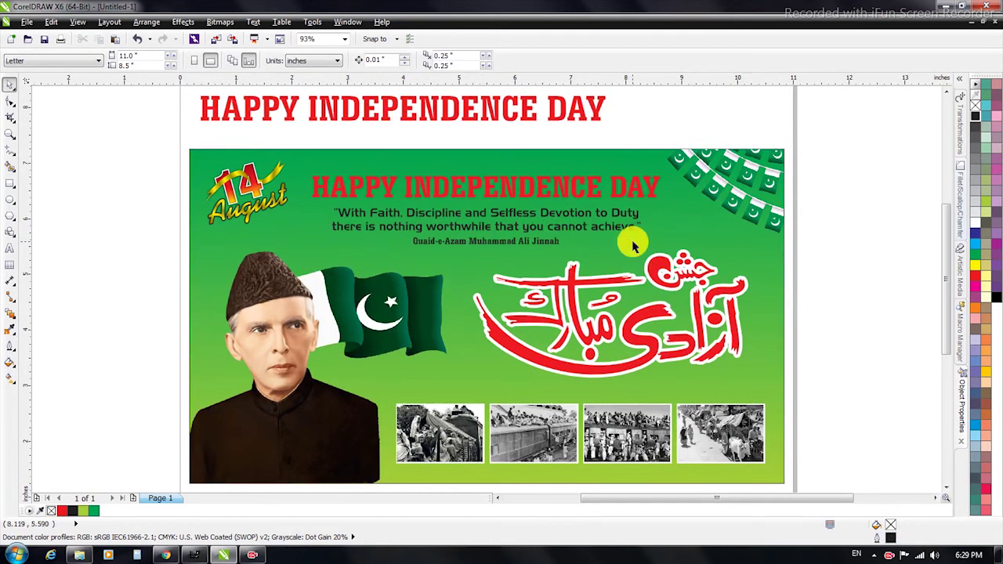
Edit the frame's fountain fill, changing its end colour to dark green with CMYK 100, 0, 100, 40.
left_click(470, 167)
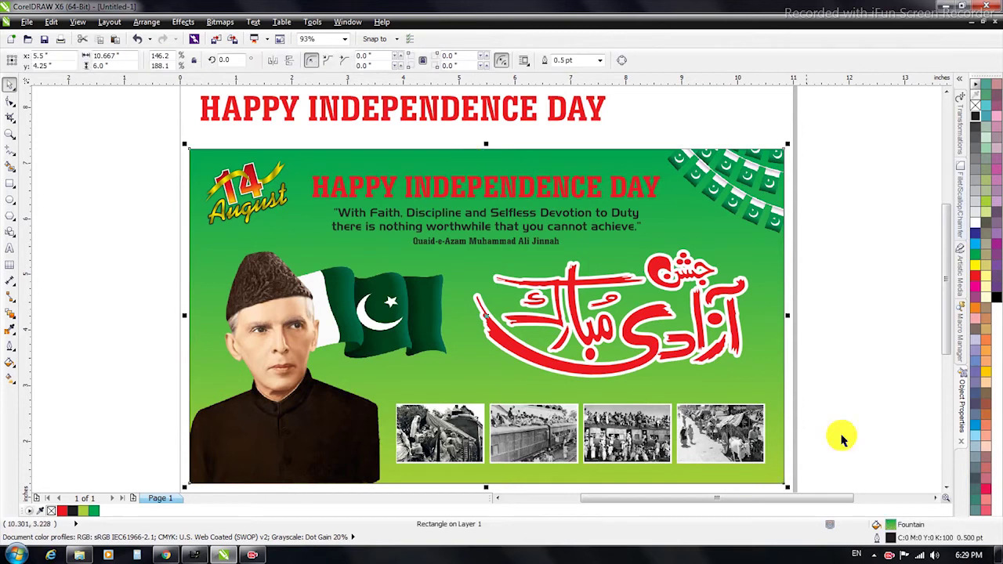
double_click(890, 532)
left_click_drag(512, 152, 561, 161)
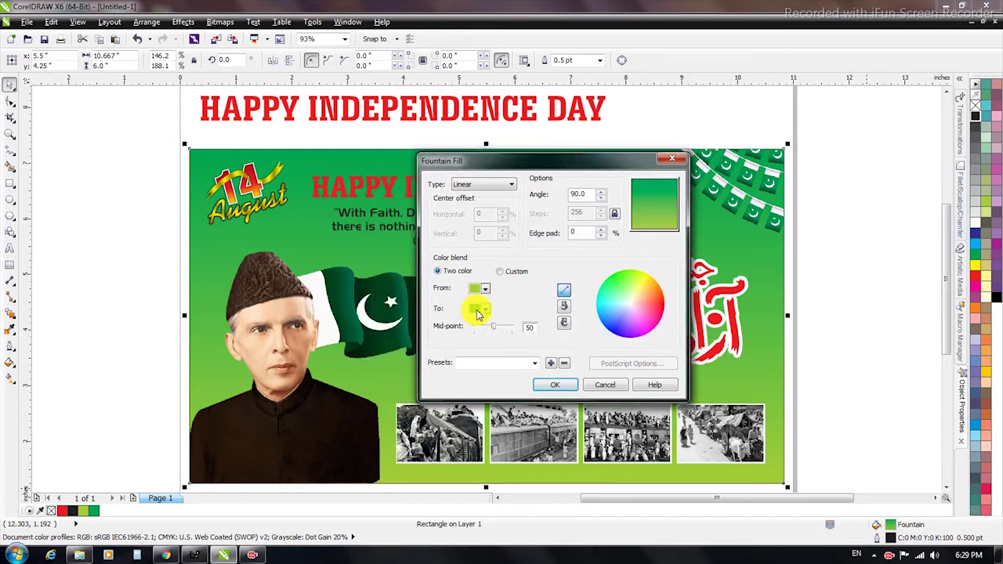
left_click(479, 312)
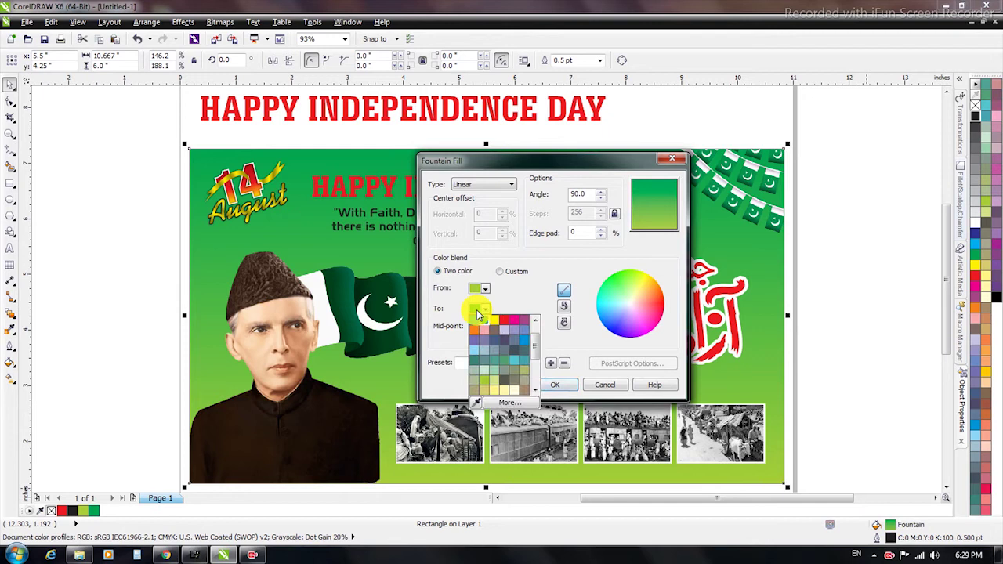
left_click(483, 320)
left_click(514, 405)
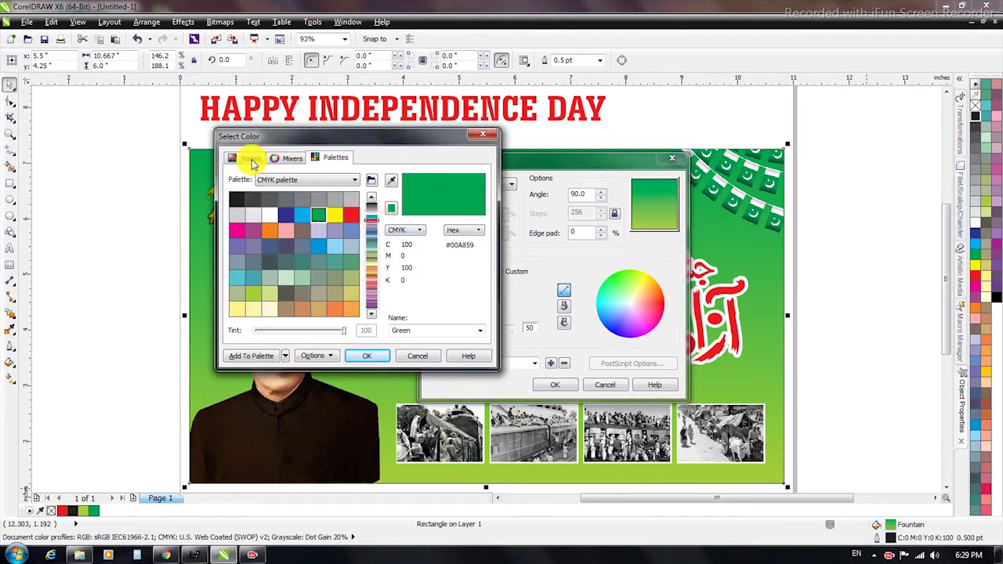
left_click(391, 180)
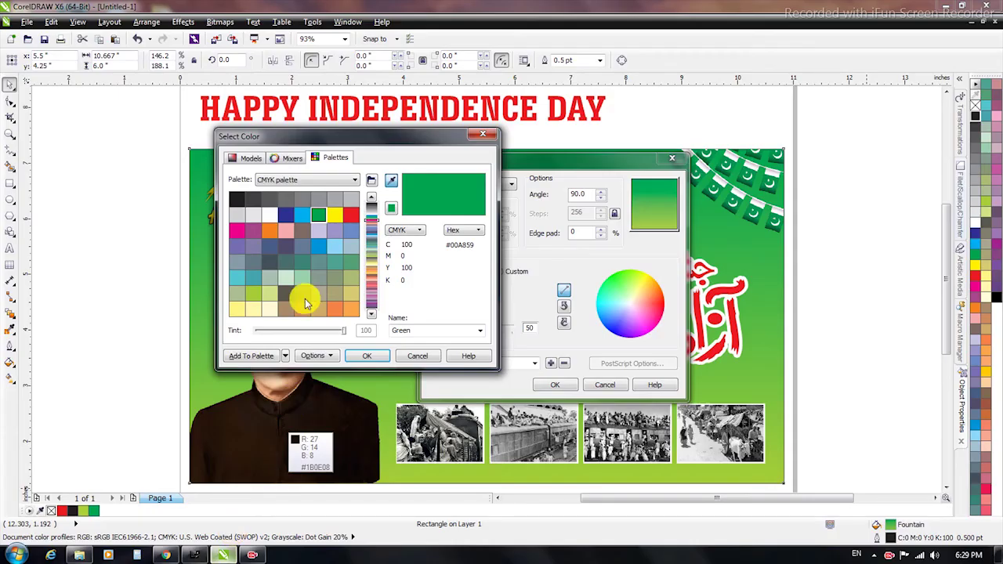
left_click(246, 157)
double_click(423, 301)
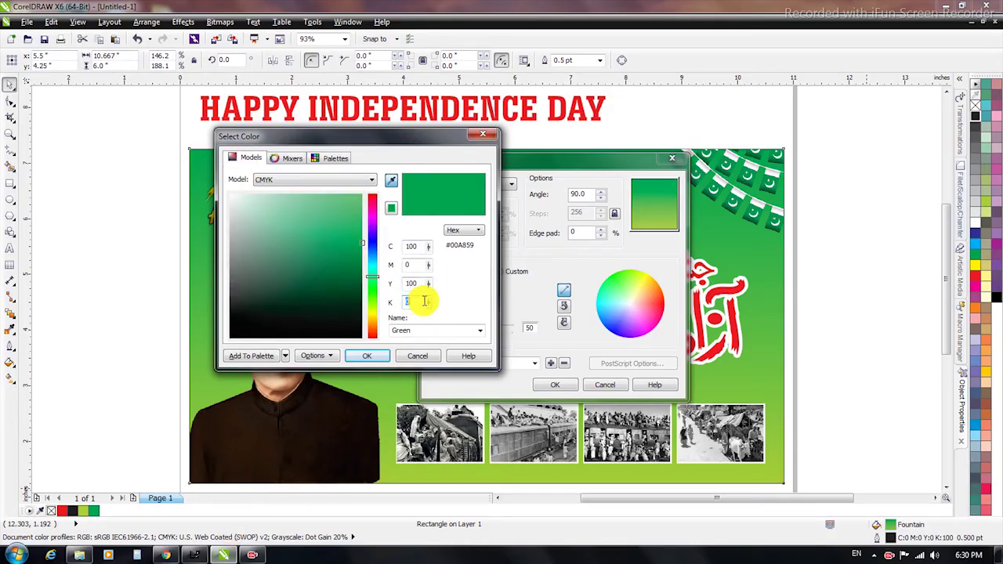
type("4")
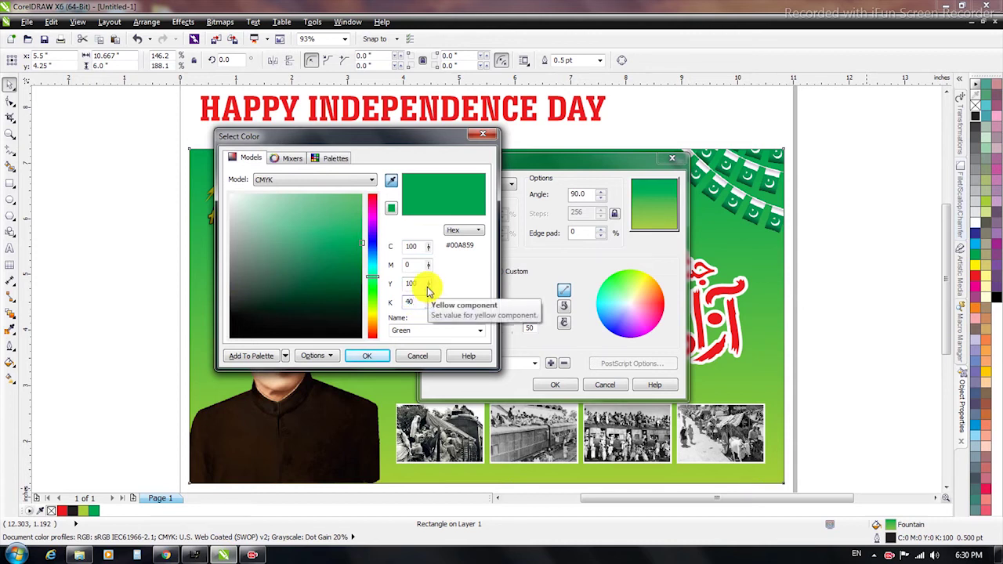
key("Tab")
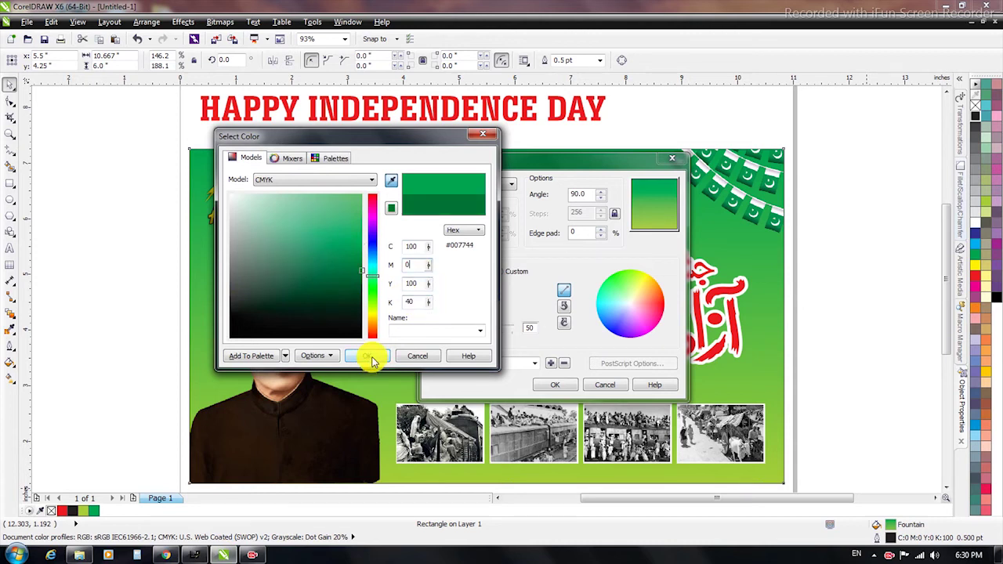
left_click(370, 356)
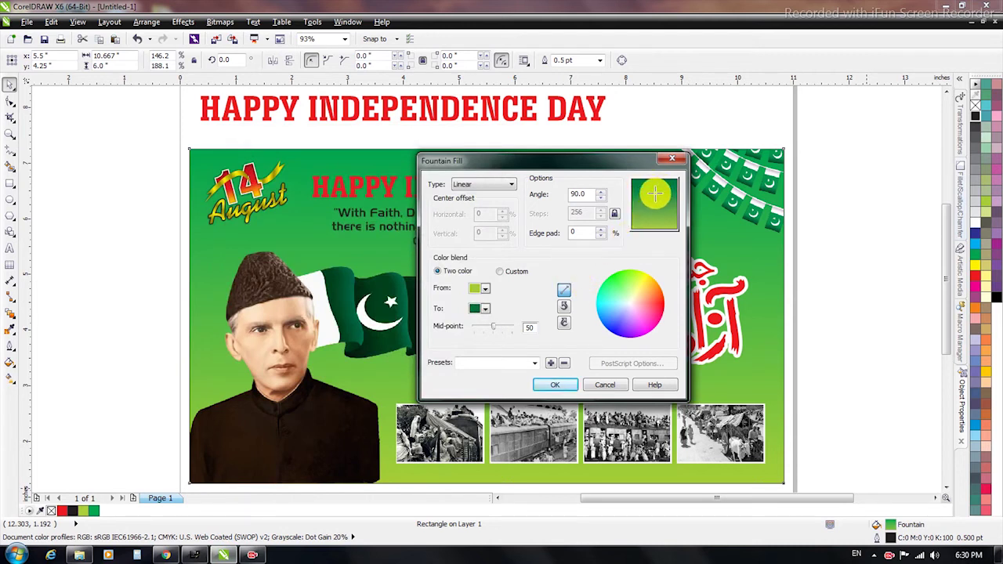
Switch the fountain fill to a custom blend, add a dark green stop at 76% and apply it to the frame.
left_click(515, 271)
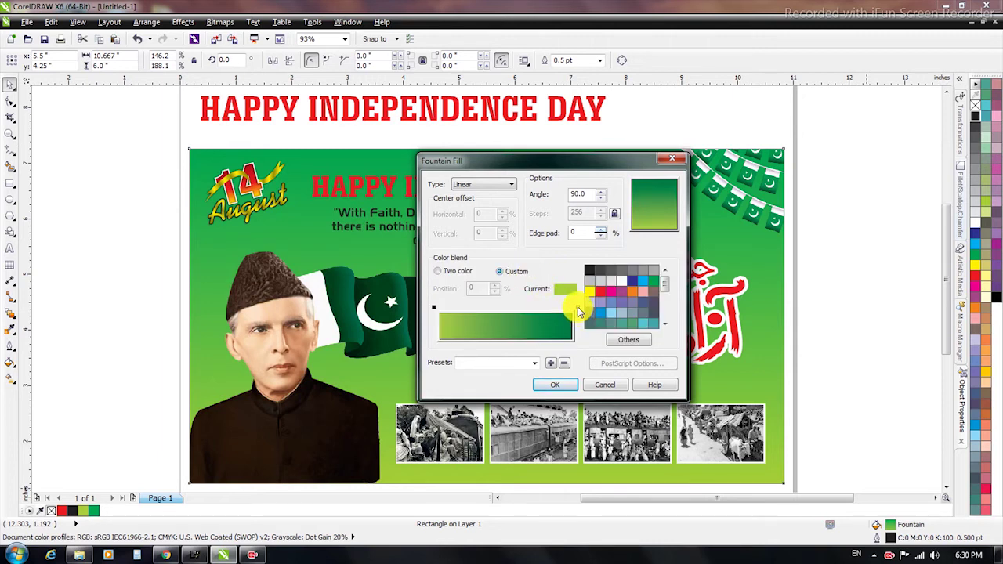
left_click(577, 306)
double_click(577, 306)
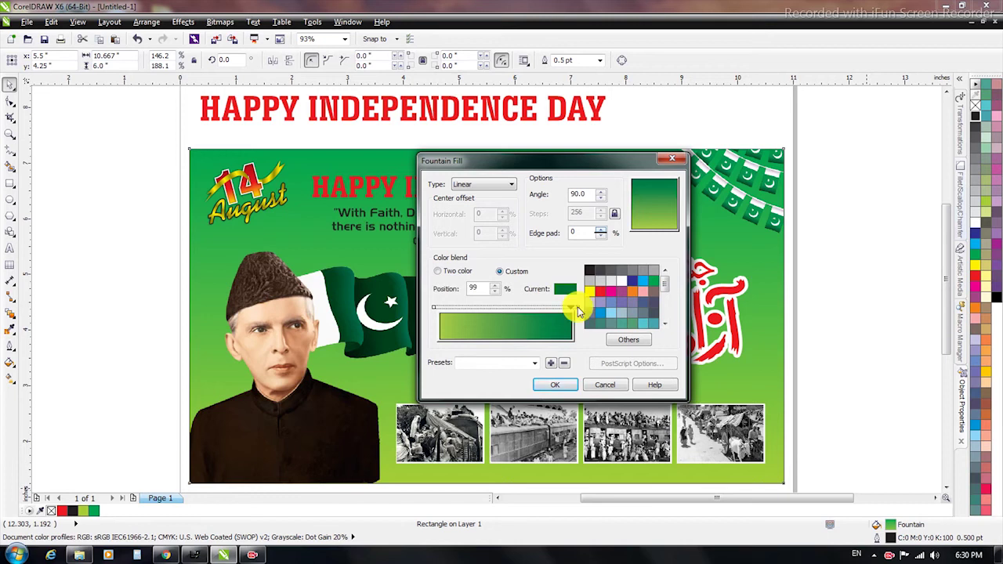
left_click_drag(570, 311, 546, 311)
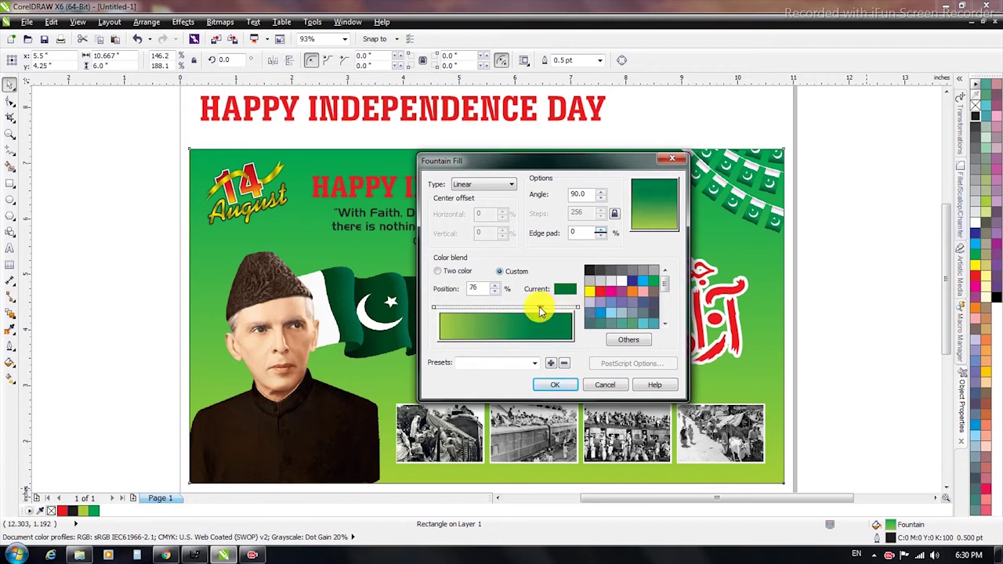
left_click(556, 385)
left_click(833, 287)
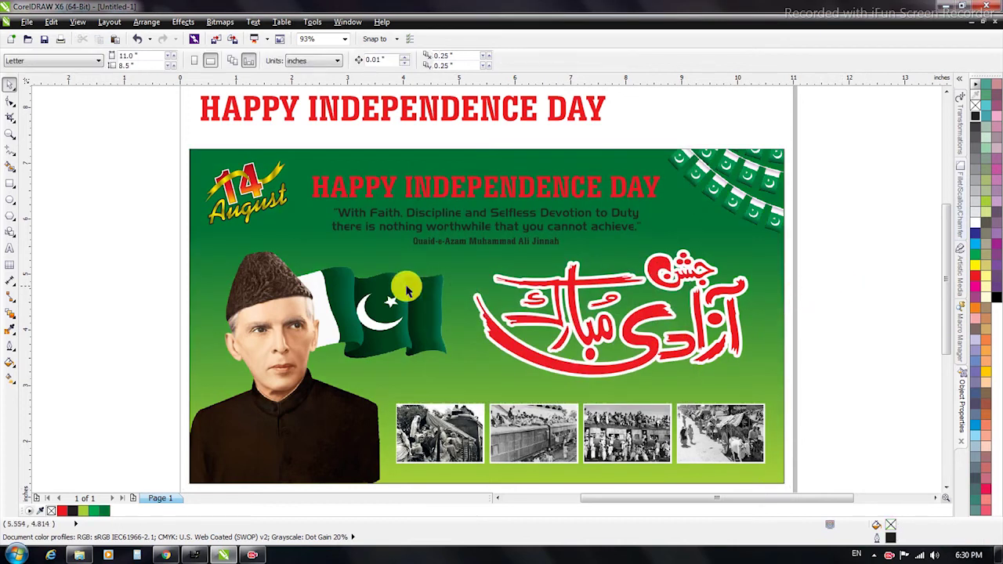
Recolour the HAPPY INDEPENDENCE DAY heading inside the banner to yellow.
left_click(475, 184)
left_click_drag(264, 161, 770, 290)
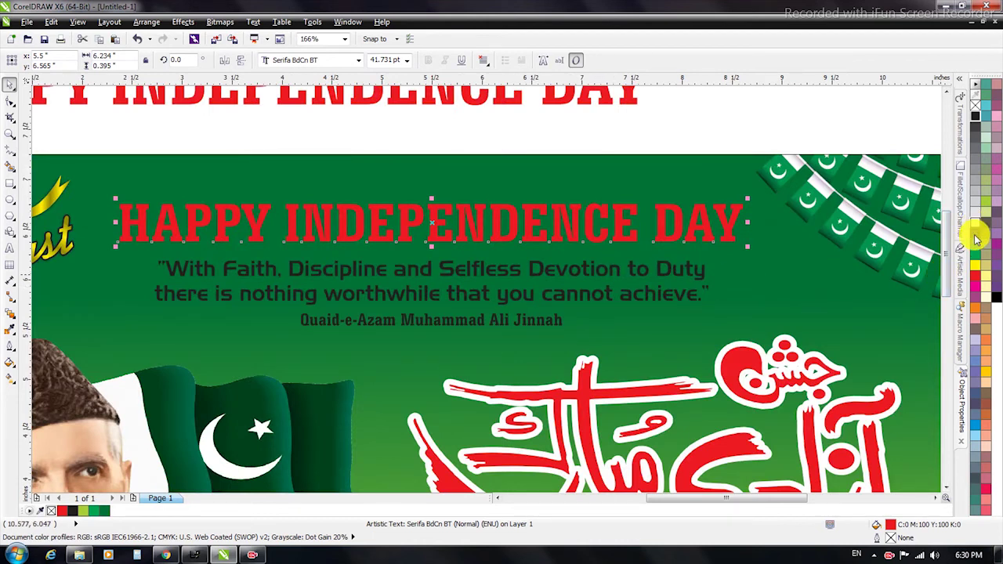
left_click(975, 265)
key("Escape")
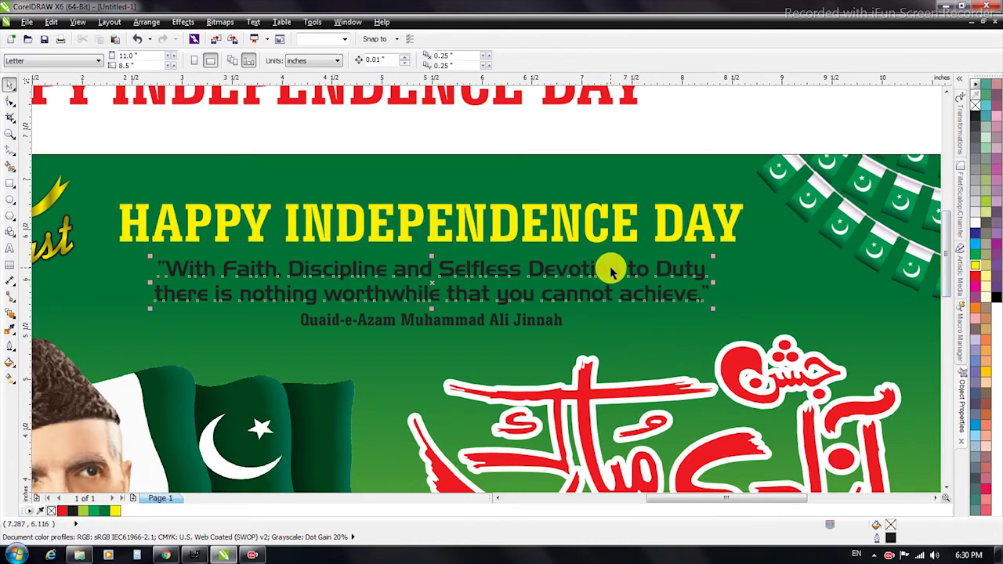
Move the two-line quote slightly up towards the heading and colour it white.
left_click(612, 270)
left_click_drag(632, 267, 631, 262)
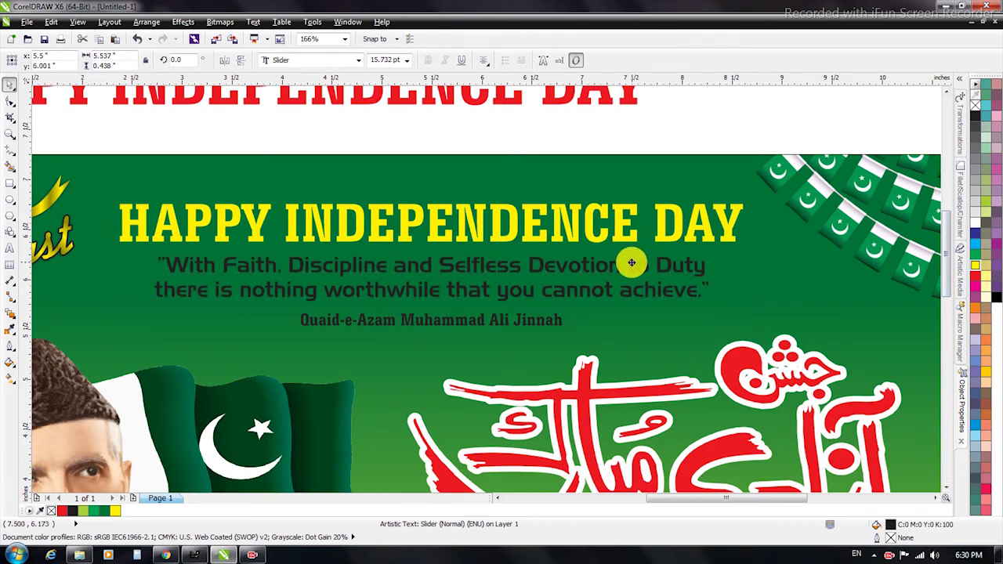
left_click(975, 223)
key("Escape")
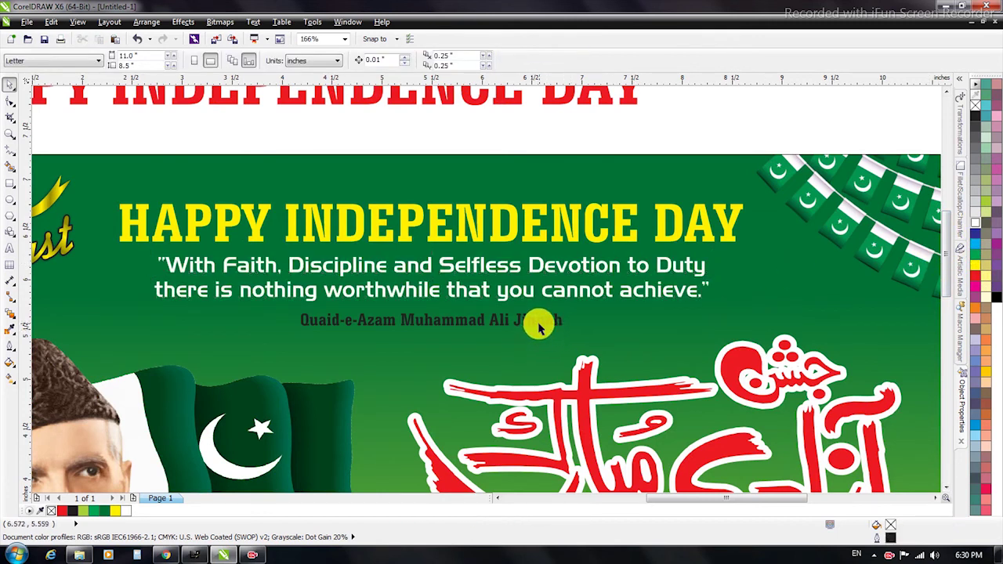
Align the Quaid-e-Azam Muhammad Ali Jinnah attribution line to the right edge of the quote.
left_click(539, 318)
left_click(525, 291, "shift")
key("r")
left_click(531, 297, "shift")
scroll(531, 298, "up", 2)
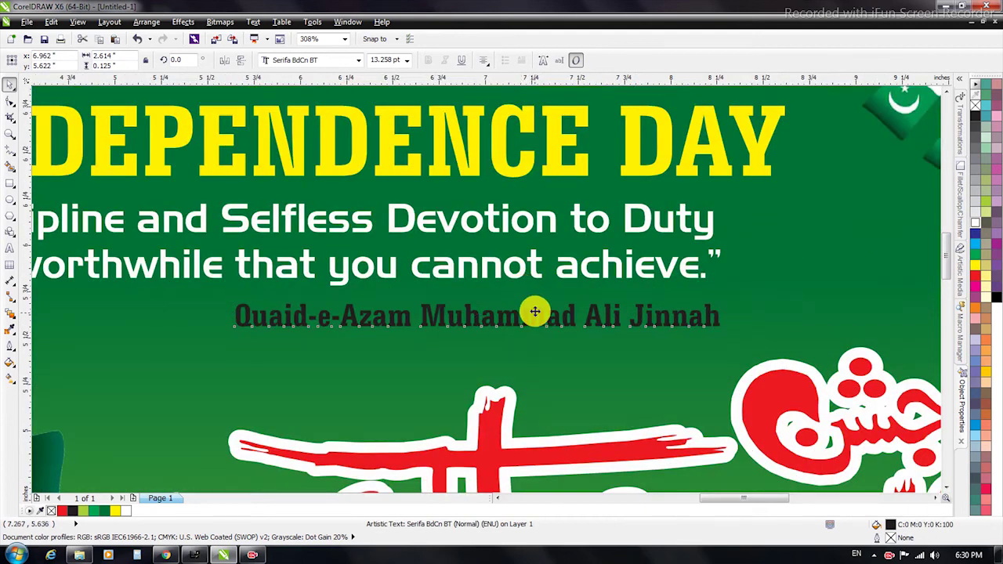
Move the attribution line slightly up and fill it with light green, CMYK 40, 0, 100, 0.
left_click_drag(534, 312, 534, 309)
left_click(984, 203)
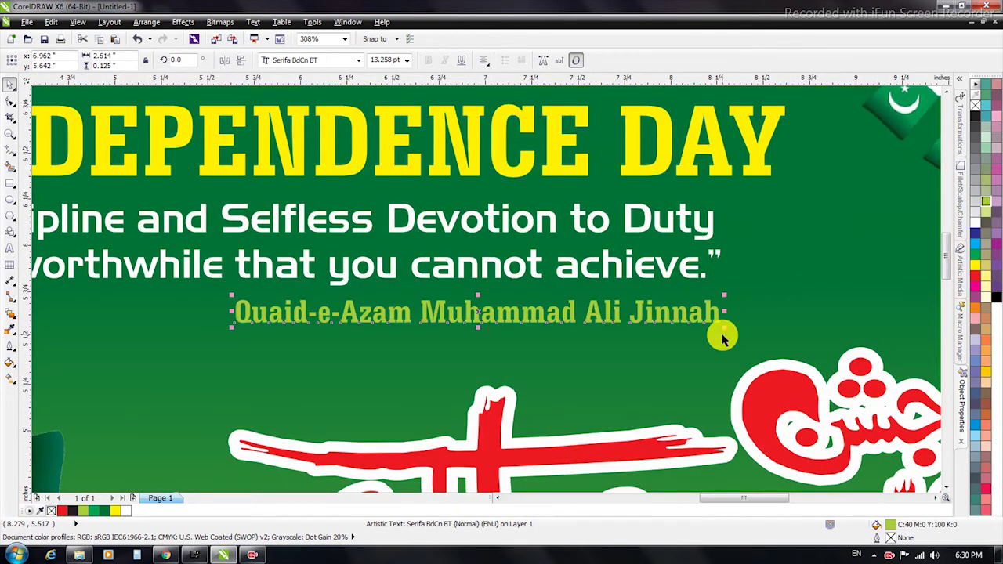
key("Escape")
key("F4")
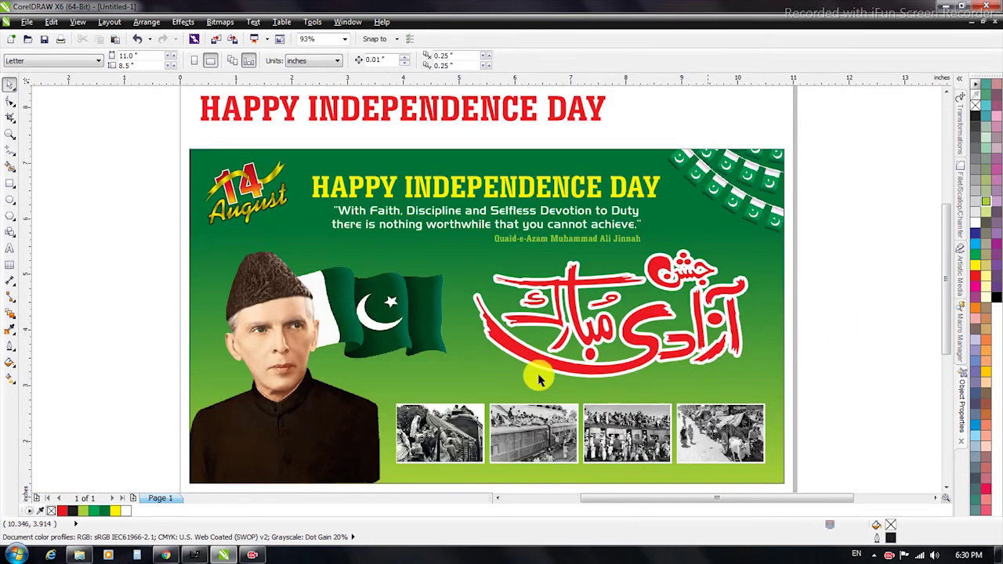
Copy the paksitan landmark skyline artwork from the 14 august folder and paste it into the CorelDRAW banner document.
left_click(81, 556)
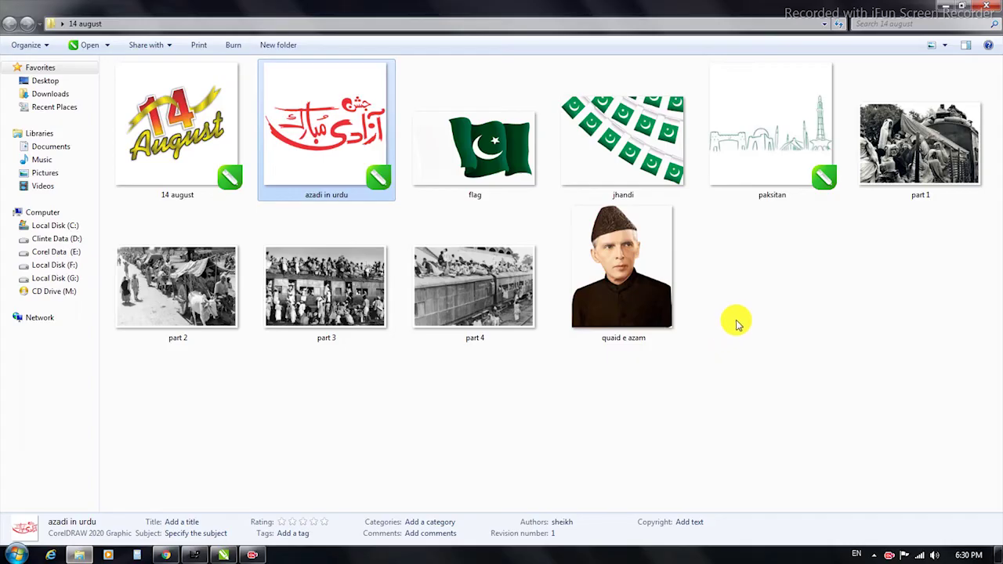
left_click(766, 167)
right_click(764, 161)
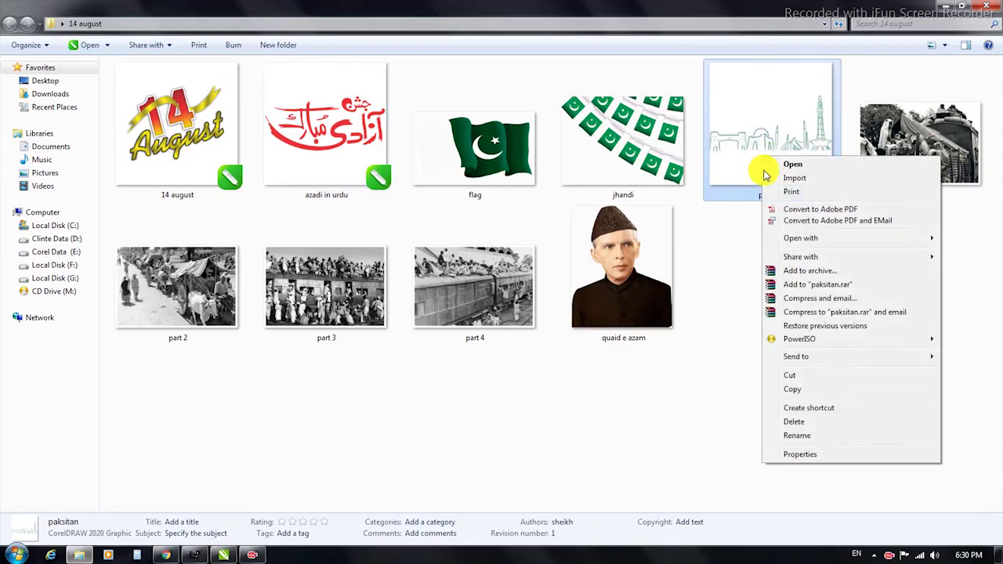
left_click(792, 389)
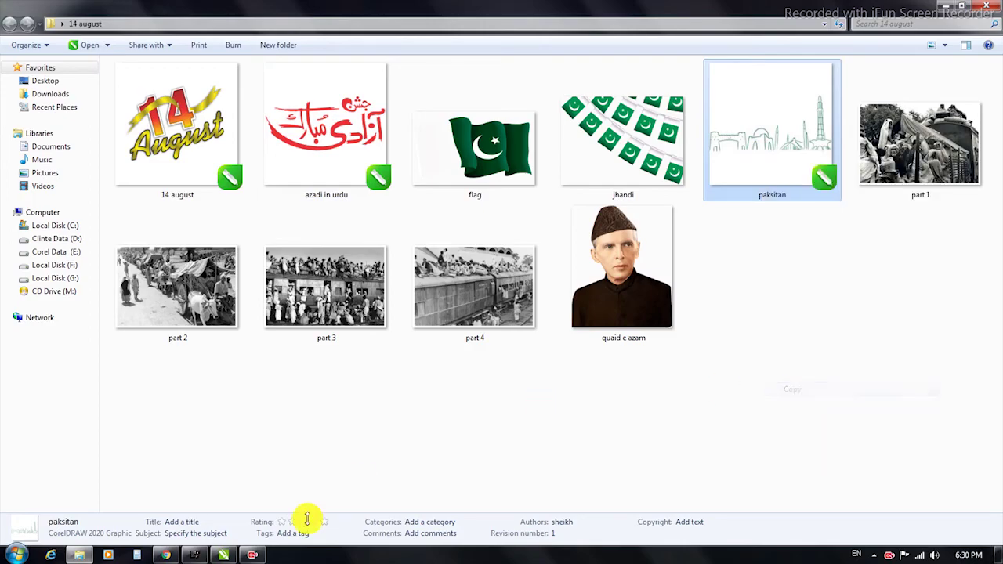
left_click(224, 554)
right_click(88, 214)
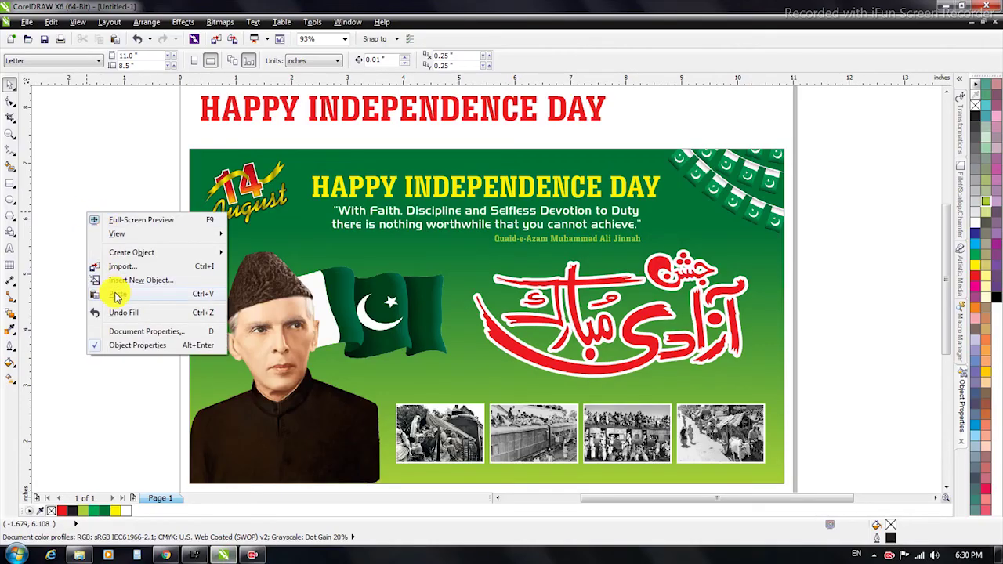
left_click(117, 295)
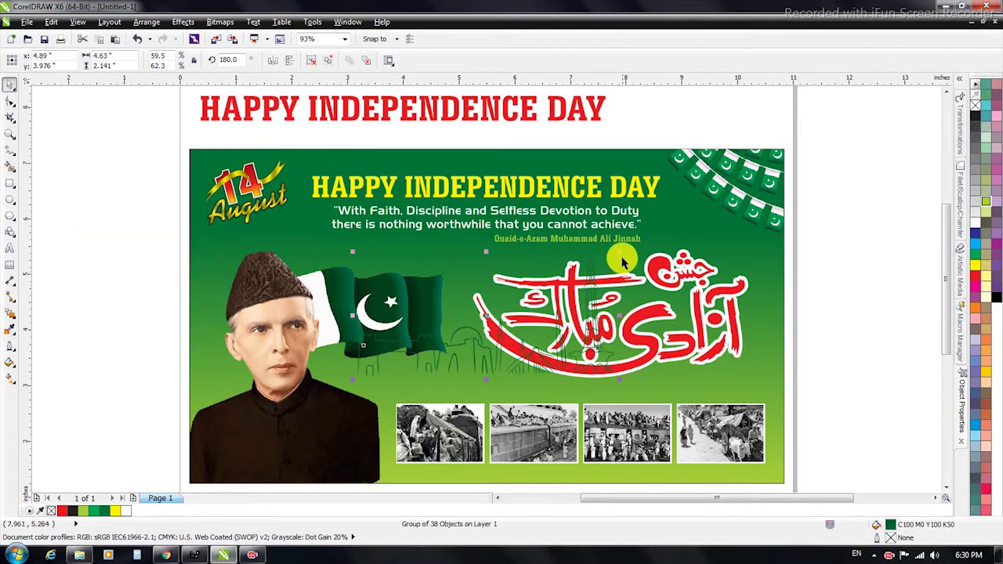
Scale the landmark skyline to about 2.18 by 1.01 inches and place it below the flag, just above the first historical photos.
scroll(435, 345, "up", 3)
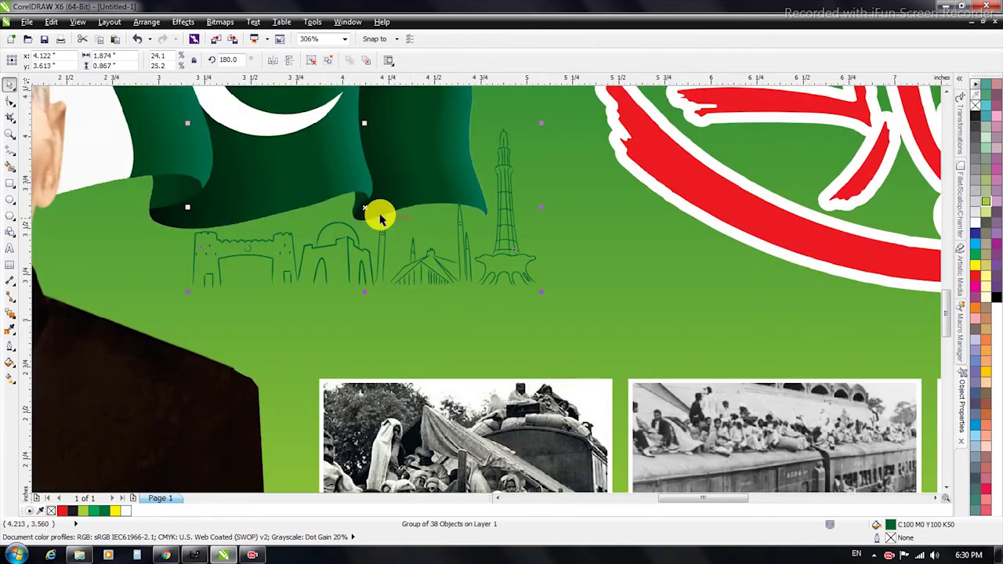
left_click_drag(365, 209, 392, 279)
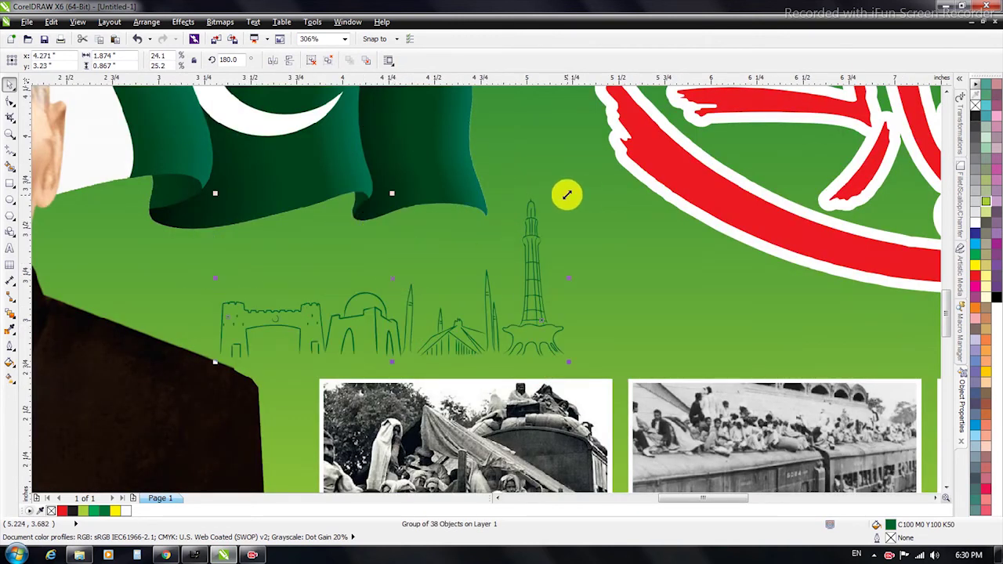
left_click_drag(567, 194, 621, 168)
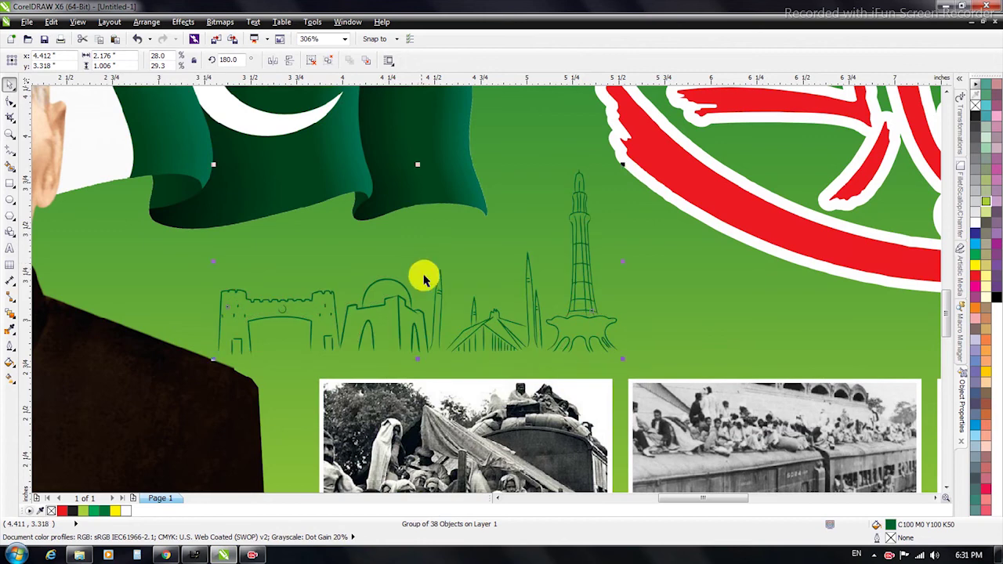
key("Escape")
scroll(423, 274, "down", 3)
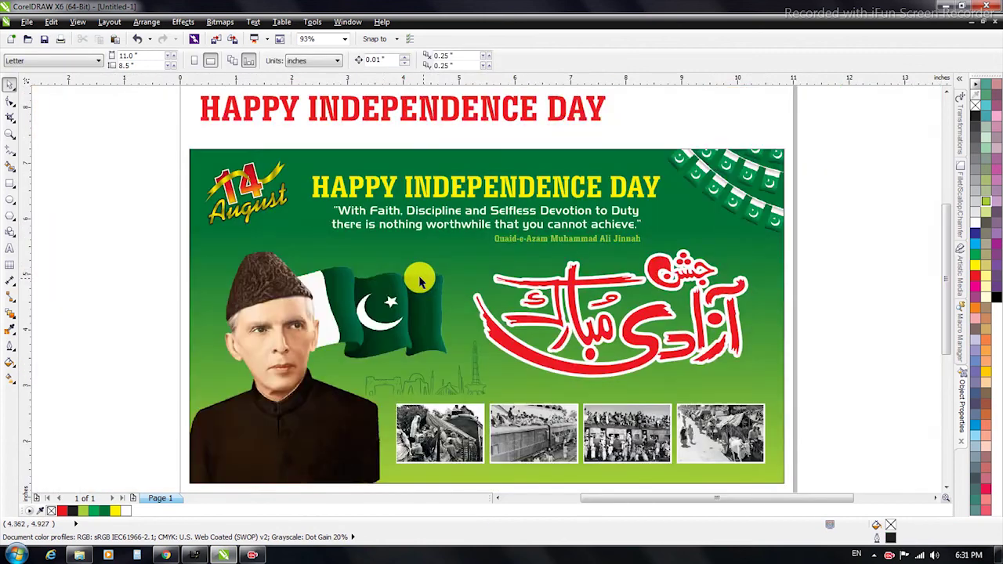
Move the Urdu calligraphy slightly right and down so it sits closer to the banner's right edge.
left_click(663, 308)
scroll(816, 417, "up", 2)
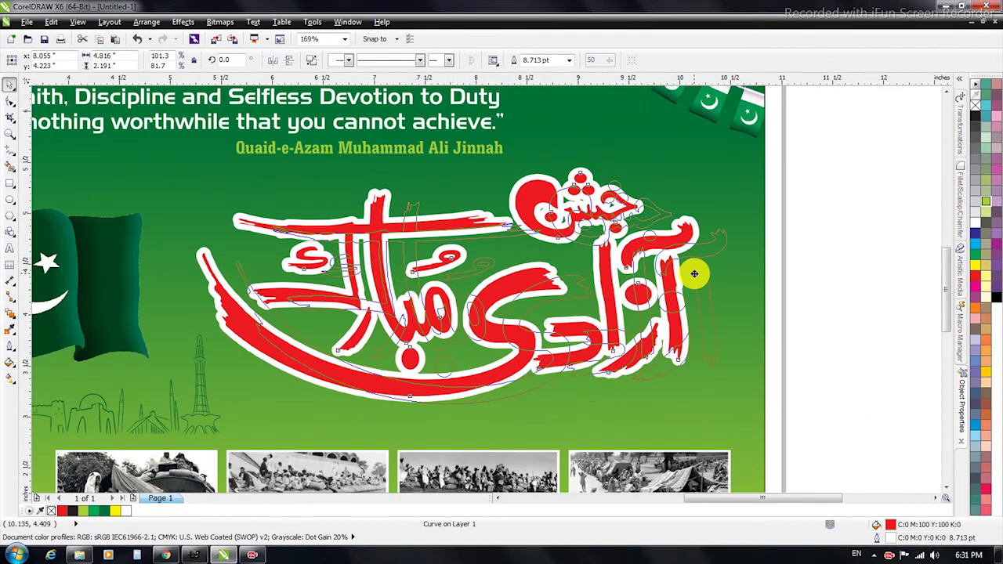
left_click_drag(694, 274, 696, 273)
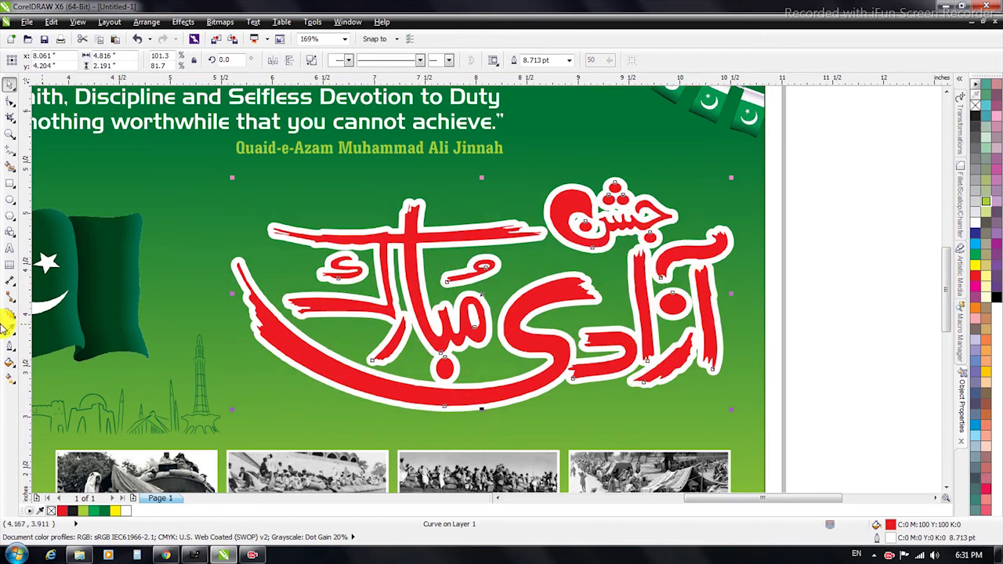
Add a drop shadow falling down and to the left of the Urdu calligraphy, with opacity 60 and feathering 6.
left_click(16, 314)
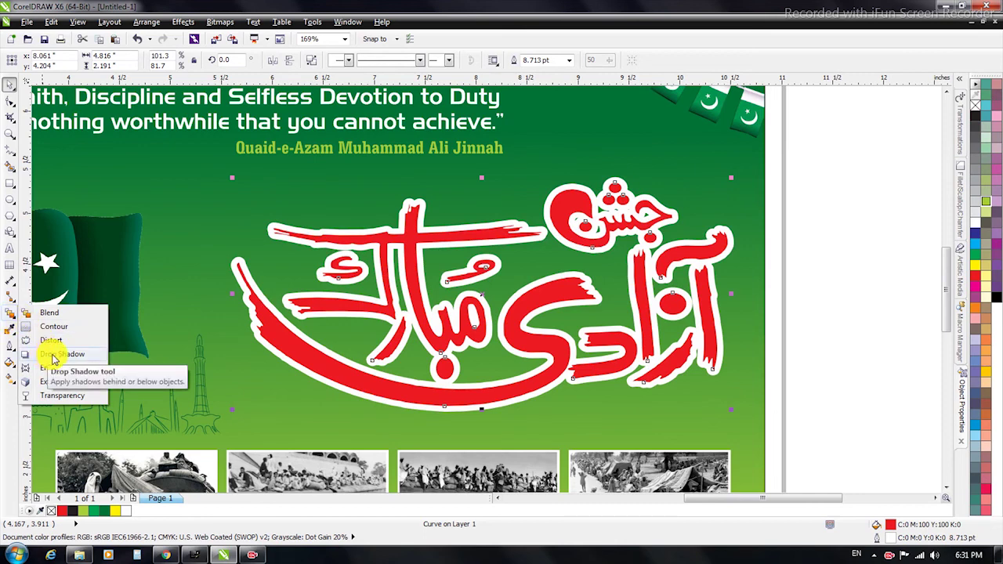
left_click(53, 358)
left_click_drag(394, 407, 386, 422)
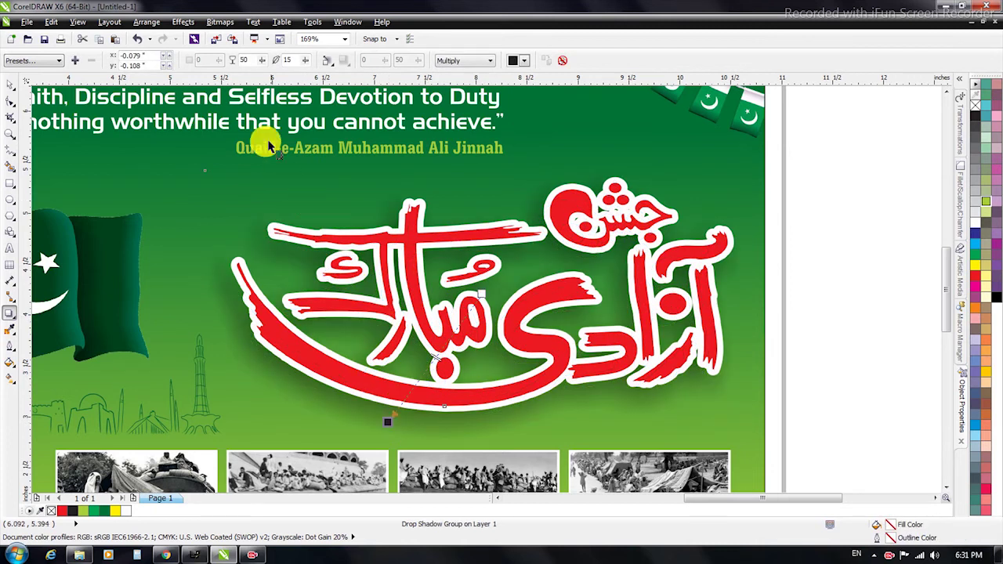
double_click(247, 60)
type("60")
key("Return")
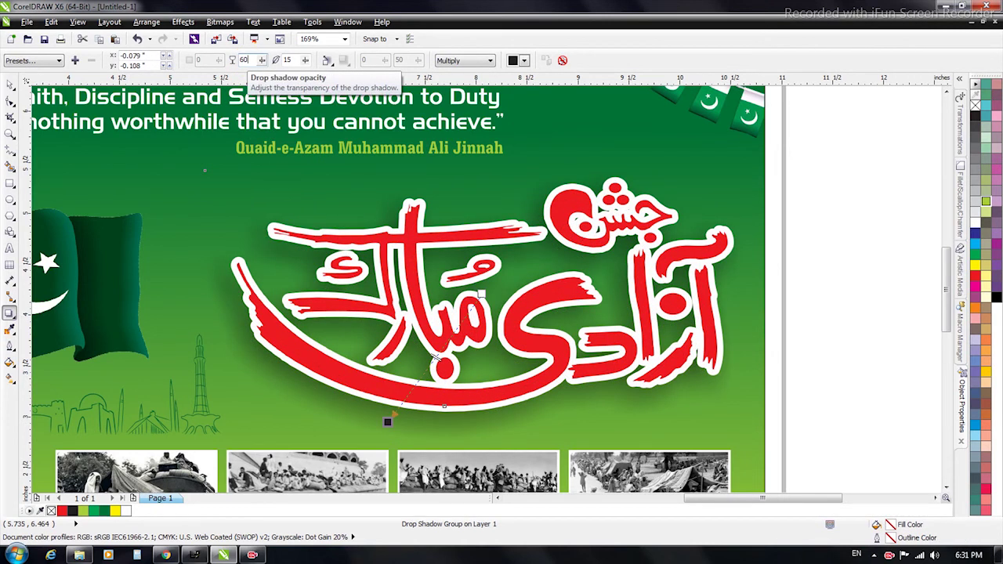
double_click(293, 61)
type("5")
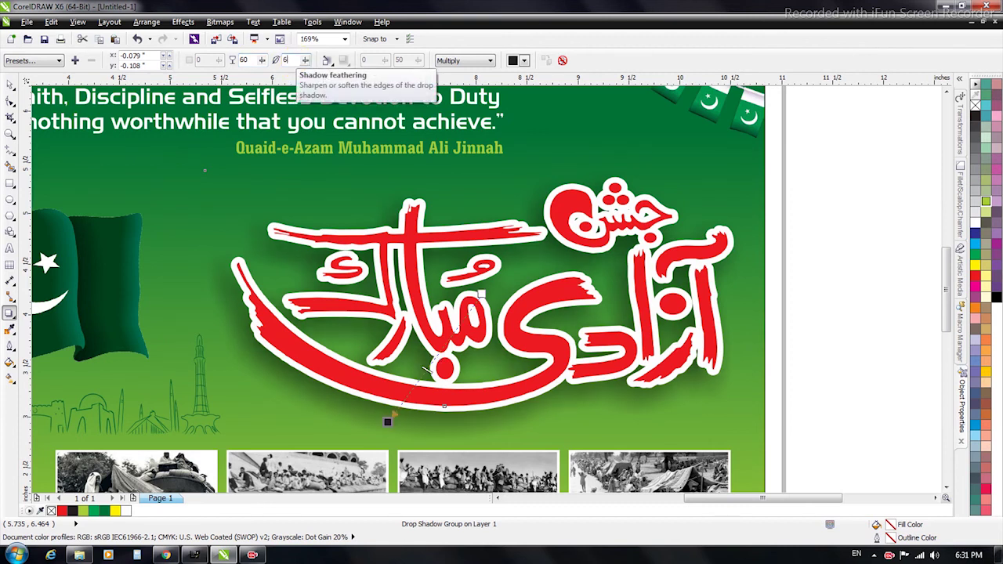
key("Return")
key("Escape")
key("F4")
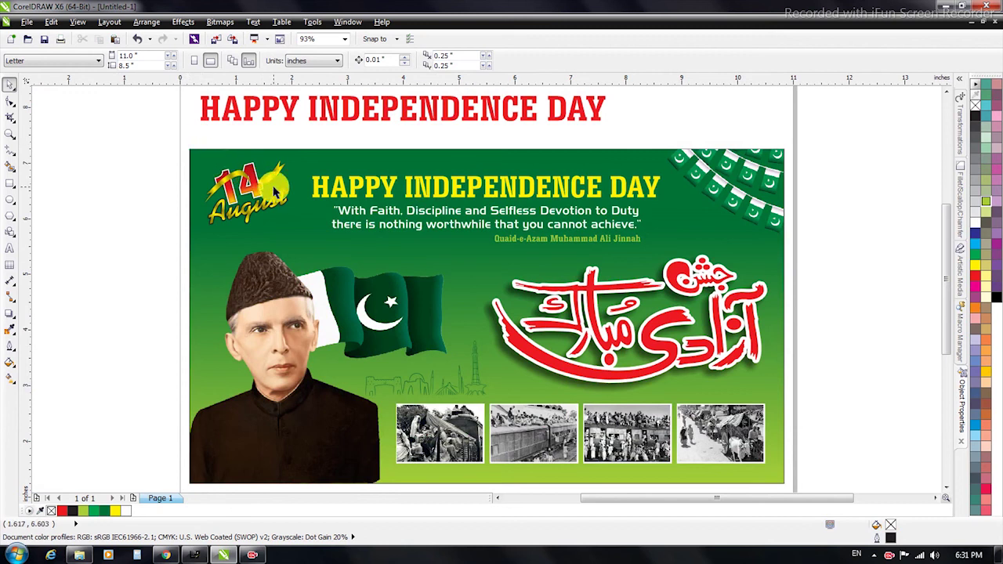
Draw a full-width strip about 10.67 by 0.25 inches along the banner's bottom edge, filled with CMYK 100, 0, 100, 40 and without outline.
scroll(274, 187, "down", 2)
left_click_drag(313, 204, 619, 368)
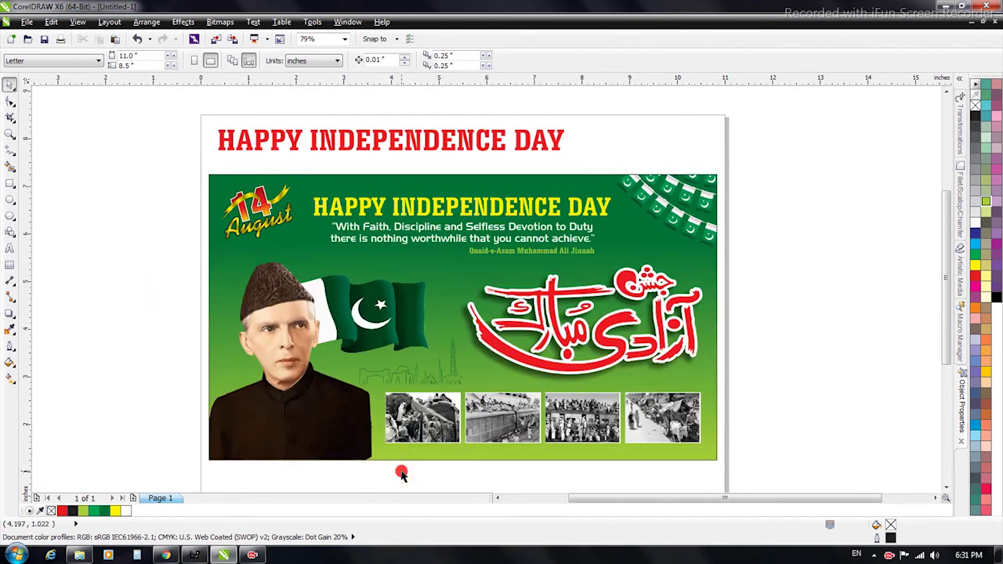
left_click(10, 185)
left_click_drag(211, 459, 717, 448)
left_click(104, 513)
key("shift+F2")
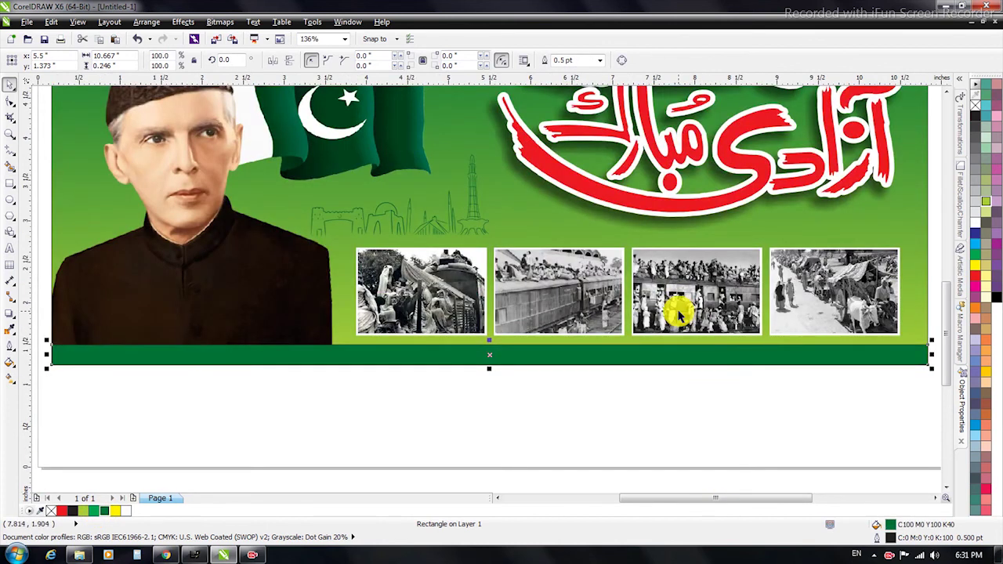
right_click(975, 109)
left_click(534, 402)
key("F4")
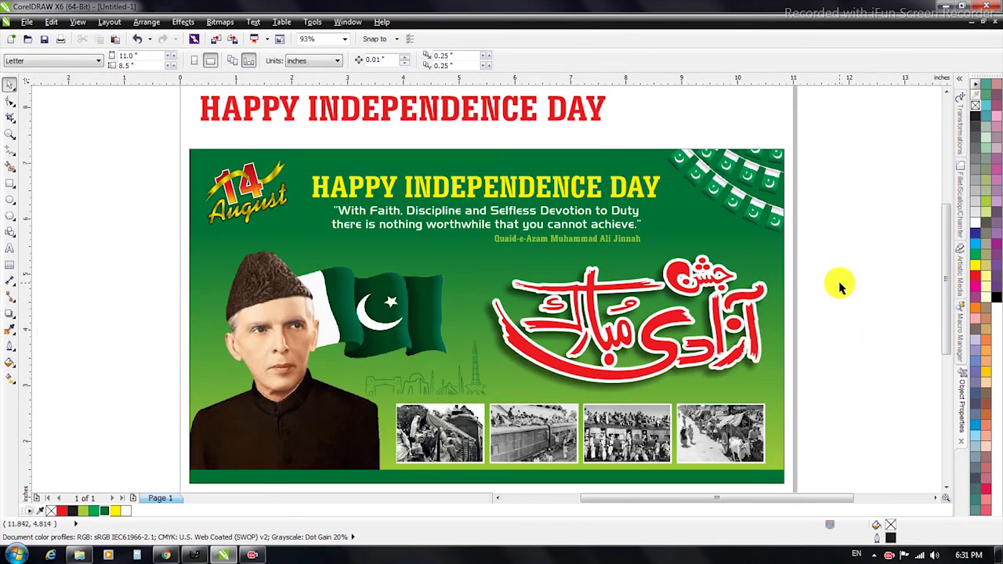